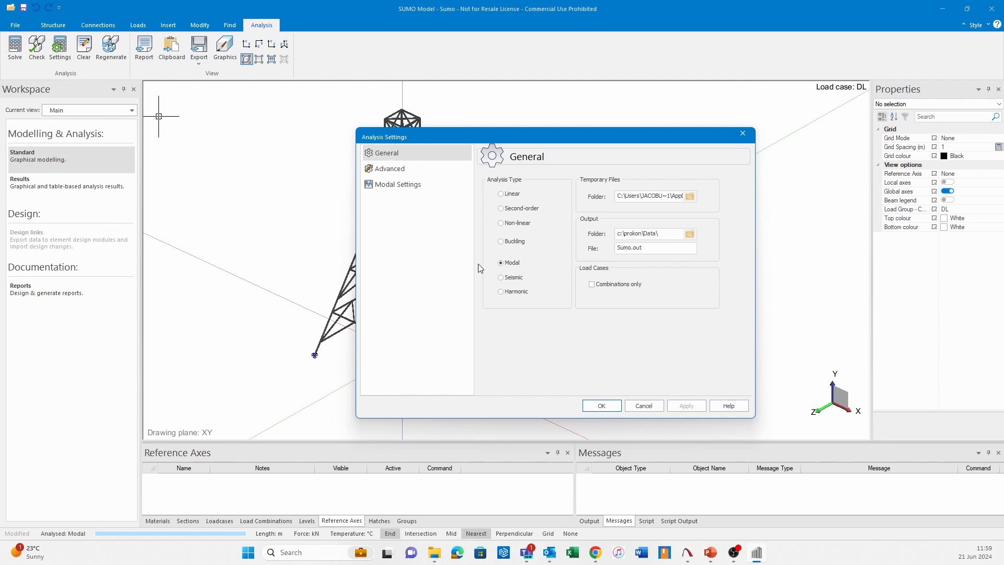
Step: Set the modal analysis to 5 mode shapes and apply the analysis settings
{"action": "left_click", "coordinate": [419, 187]}
{"action": "double_click", "coordinate": [542, 183]}
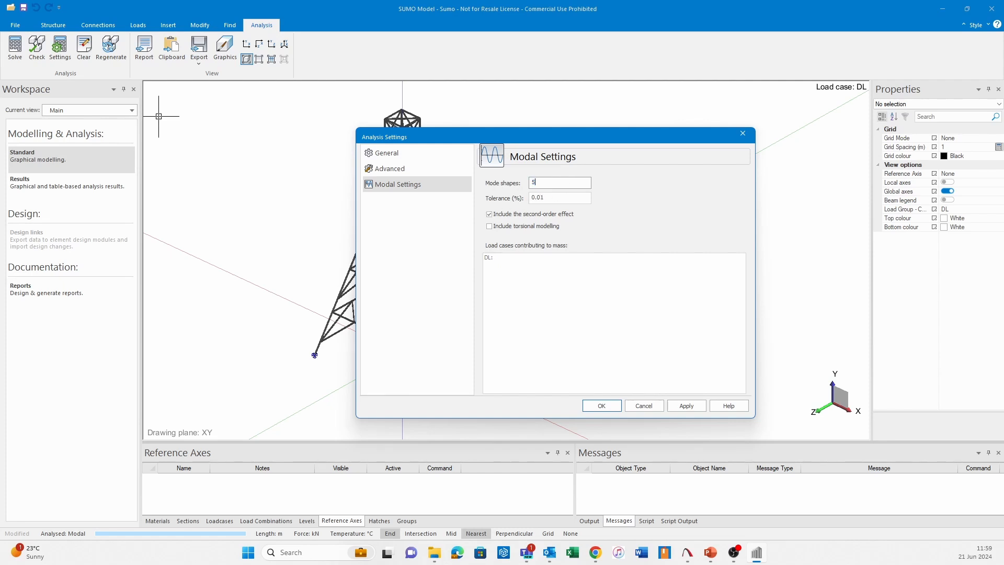
{"action": "left_click", "coordinate": [686, 406]}
{"action": "left_click", "coordinate": [599, 407]}
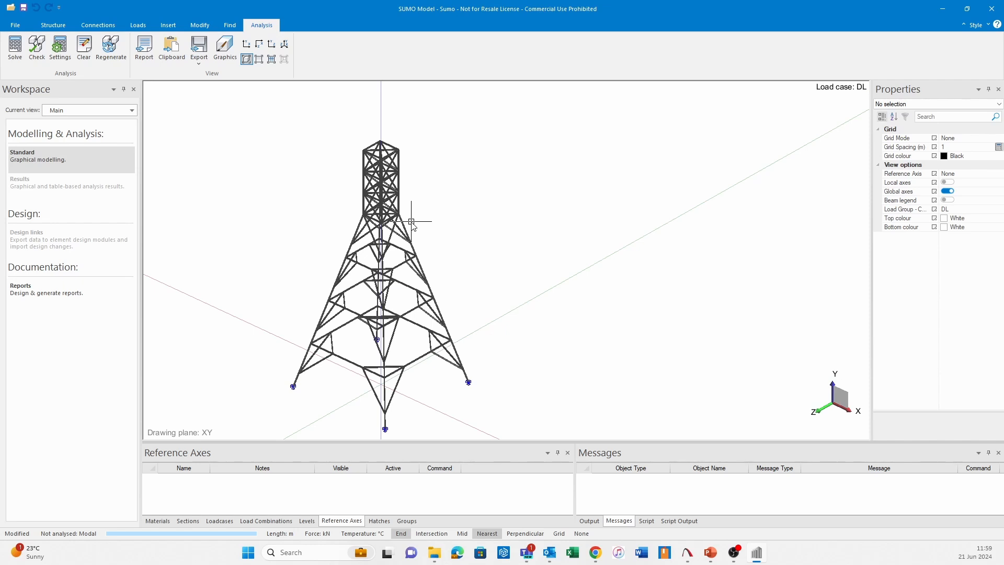
Step: Display the tower as a wireframe with node numbers and examine the numbering from the legs up to the top section
{"action": "scroll", "coordinate": [412, 221], "scroll_direction": "down", "scroll_amount": 1}
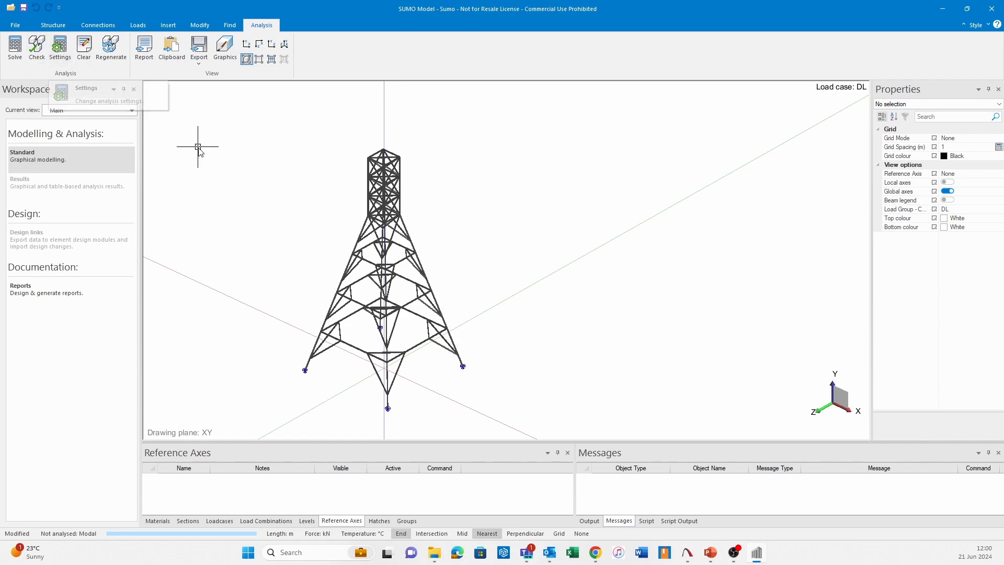
{"action": "scroll", "coordinate": [348, 323], "scroll_direction": "up", "scroll_amount": 5}
{"action": "scroll", "coordinate": [487, 351], "scroll_direction": "up", "scroll_amount": 1}
{"action": "left_click_drag", "start_coordinate": [442, 349], "coordinate": [488, 223]}
{"action": "left_click", "coordinate": [272, 61]}
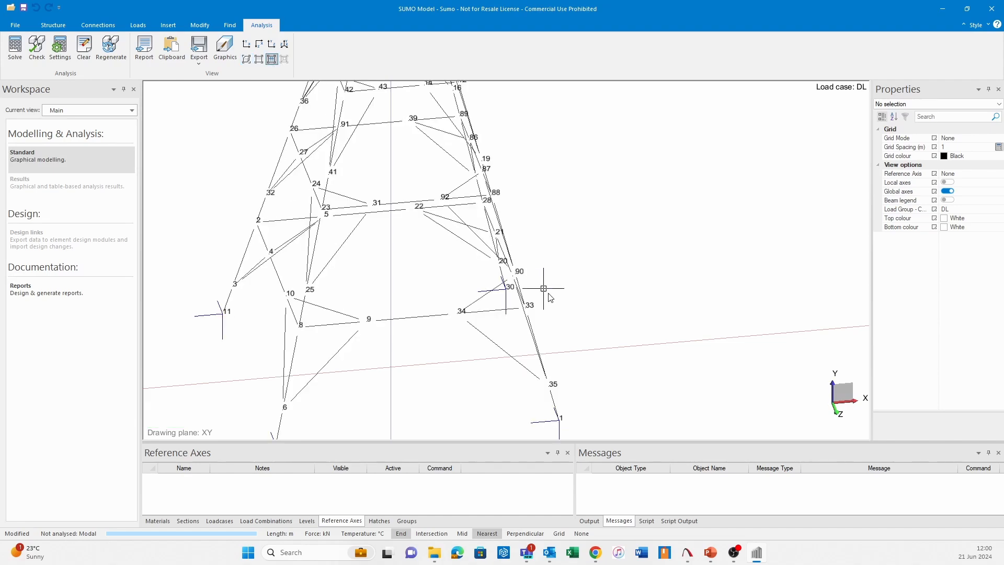
{"action": "left_click_drag", "start_coordinate": [544, 290], "coordinate": [471, 359]}
{"action": "scroll", "coordinate": [537, 315], "scroll_direction": "down", "scroll_amount": 3}
{"action": "left_click_drag", "start_coordinate": [592, 250], "coordinate": [559, 376]}
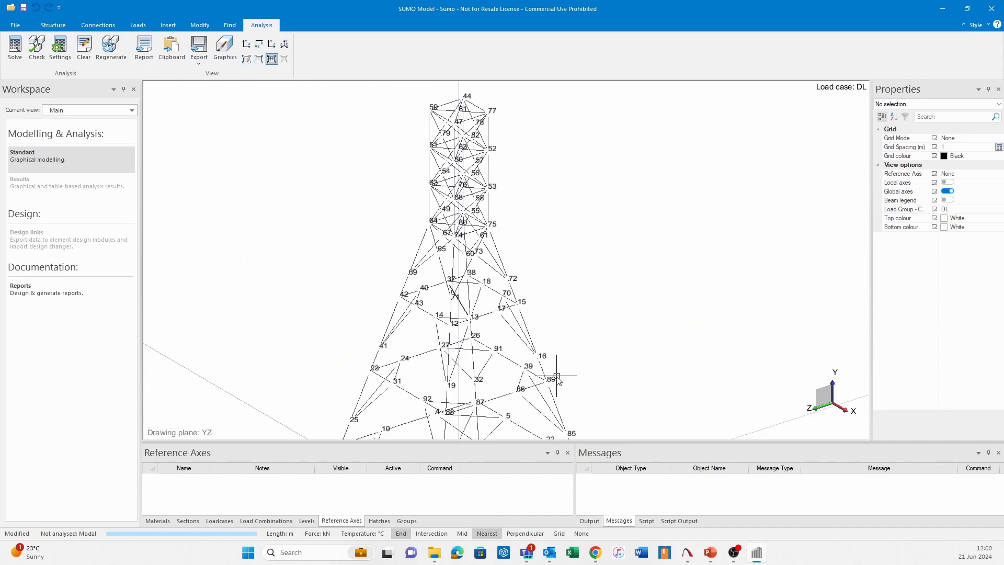
{"action": "mouse_move", "coordinate": [564, 281]}
{"action": "left_mouse_down"}
{"action": "mouse_move", "coordinate": [515, 276]}
{"action": "mouse_move", "coordinate": [560, 277]}
{"action": "mouse_move", "coordinate": [597, 340]}
{"action": "mouse_move", "coordinate": [518, 343]}
{"action": "mouse_move", "coordinate": [553, 379]}
{"action": "mouse_move", "coordinate": [531, 347]}
{"action": "left_mouse_up"}
{"action": "scroll", "coordinate": [487, 371], "scroll_direction": "up", "scroll_amount": 2}
{"action": "left_click_drag", "start_coordinate": [486, 371], "coordinate": [505, 342]}
{"action": "scroll", "coordinate": [523, 296], "scroll_direction": "down", "scroll_amount": 3}
{"action": "mouse_move", "coordinate": [560, 222]}
{"action": "left_mouse_down"}
{"action": "mouse_move", "coordinate": [548, 307]}
{"action": "mouse_move", "coordinate": [570, 313]}
{"action": "mouse_move", "coordinate": [546, 342]}
{"action": "mouse_move", "coordinate": [572, 347]}
{"action": "mouse_move", "coordinate": [538, 359]}
{"action": "mouse_move", "coordinate": [560, 367]}
{"action": "mouse_move", "coordinate": [583, 356]}
{"action": "mouse_move", "coordinate": [594, 331]}
{"action": "mouse_move", "coordinate": [548, 301]}
{"action": "left_mouse_up"}
{"action": "scroll", "coordinate": [569, 311], "scroll_direction": "up", "scroll_amount": 3}
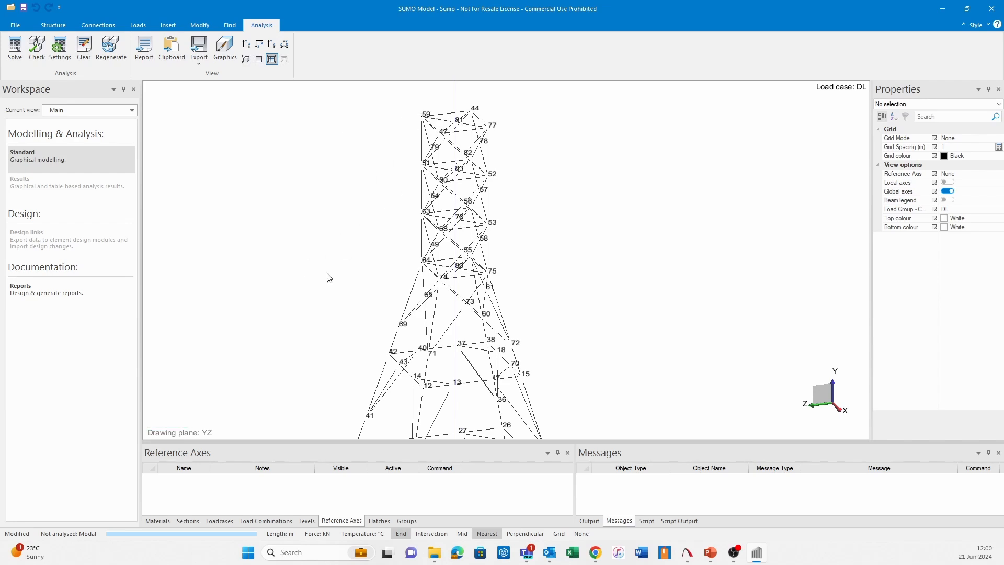
Step: Examine the node numbers and connectivity of the mid-height bracing from the tower's other sides
{"action": "left_click_drag", "start_coordinate": [316, 265], "coordinate": [273, 175]}
{"action": "mouse_move", "coordinate": [319, 283]}
{"action": "left_mouse_down"}
{"action": "mouse_move", "coordinate": [387, 321]}
{"action": "mouse_move", "coordinate": [408, 351]}
{"action": "mouse_move", "coordinate": [439, 352]}
{"action": "mouse_move", "coordinate": [386, 347]}
{"action": "mouse_move", "coordinate": [488, 340]}
{"action": "mouse_move", "coordinate": [597, 366]}
{"action": "mouse_move", "coordinate": [606, 353]}
{"action": "left_mouse_up"}
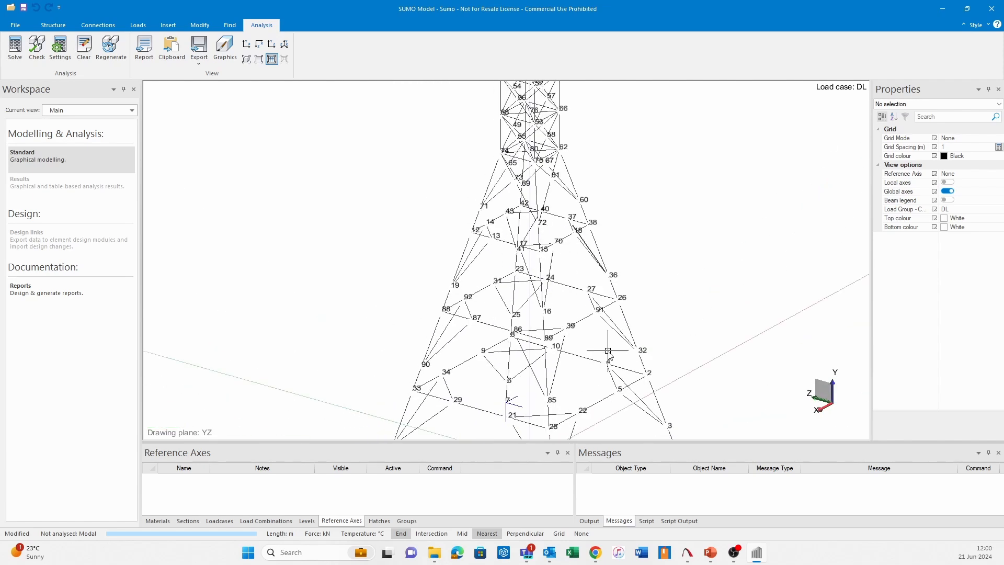
{"action": "scroll", "coordinate": [481, 318], "scroll_direction": "up", "scroll_amount": 2}
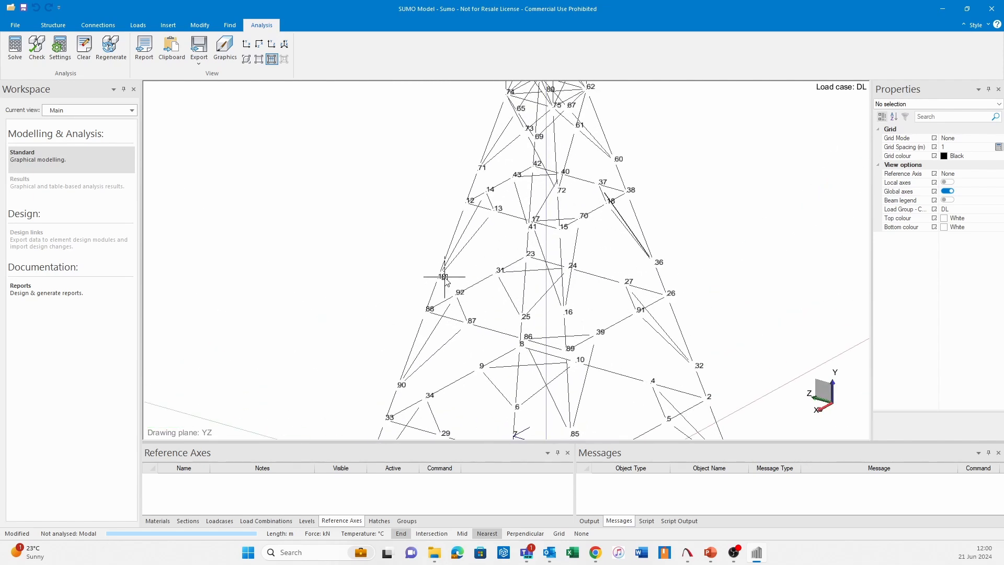
{"action": "scroll", "coordinate": [481, 293], "scroll_direction": "down", "scroll_amount": 3}
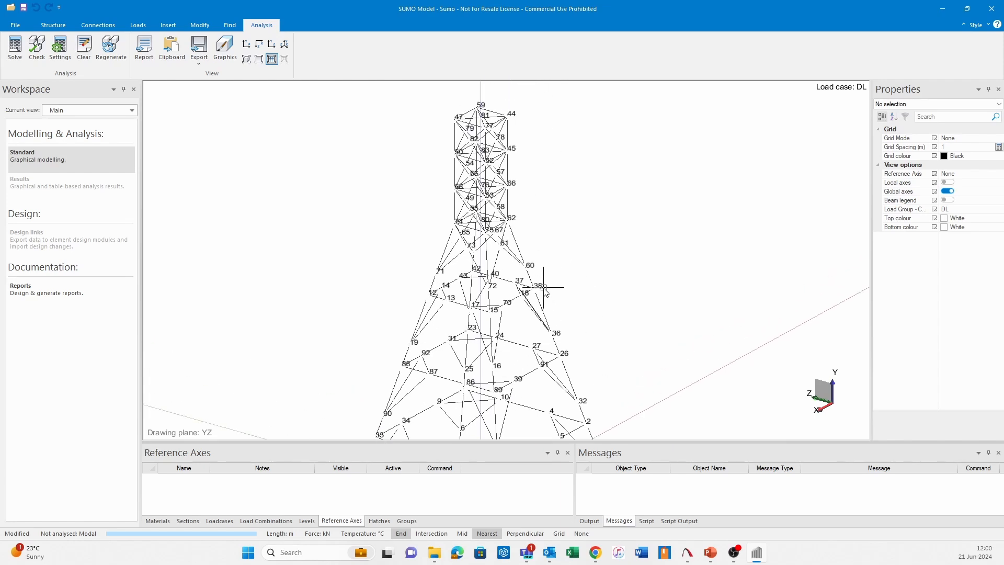
{"action": "mouse_move", "coordinate": [544, 288]}
{"action": "left_mouse_down"}
{"action": "mouse_move", "coordinate": [644, 320]}
{"action": "mouse_move", "coordinate": [652, 370]}
{"action": "mouse_move", "coordinate": [586, 325]}
{"action": "left_mouse_up"}
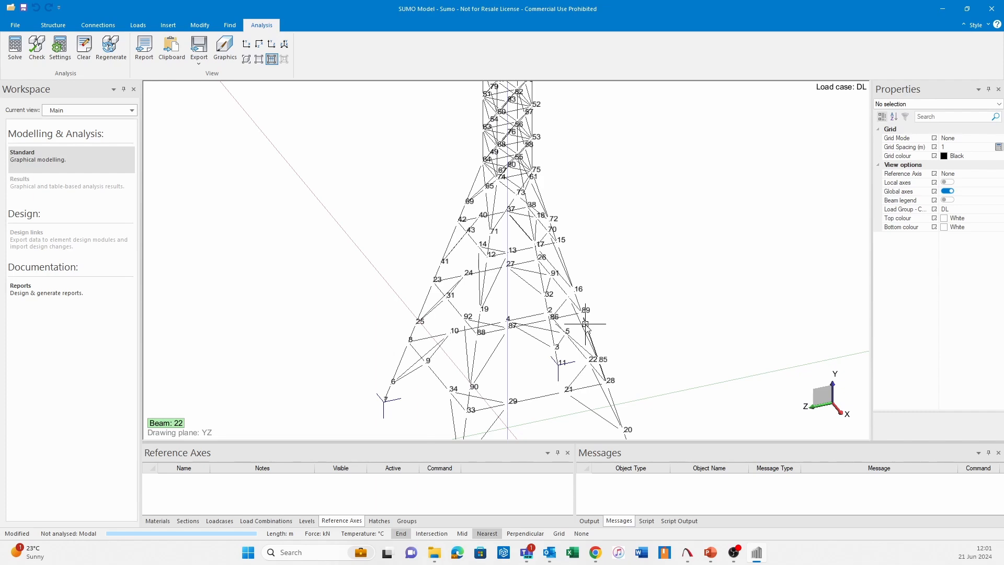
{"action": "scroll", "coordinate": [585, 324], "scroll_direction": "up", "scroll_amount": 2}
{"action": "scroll", "coordinate": [457, 350], "scroll_direction": "up", "scroll_amount": 1}
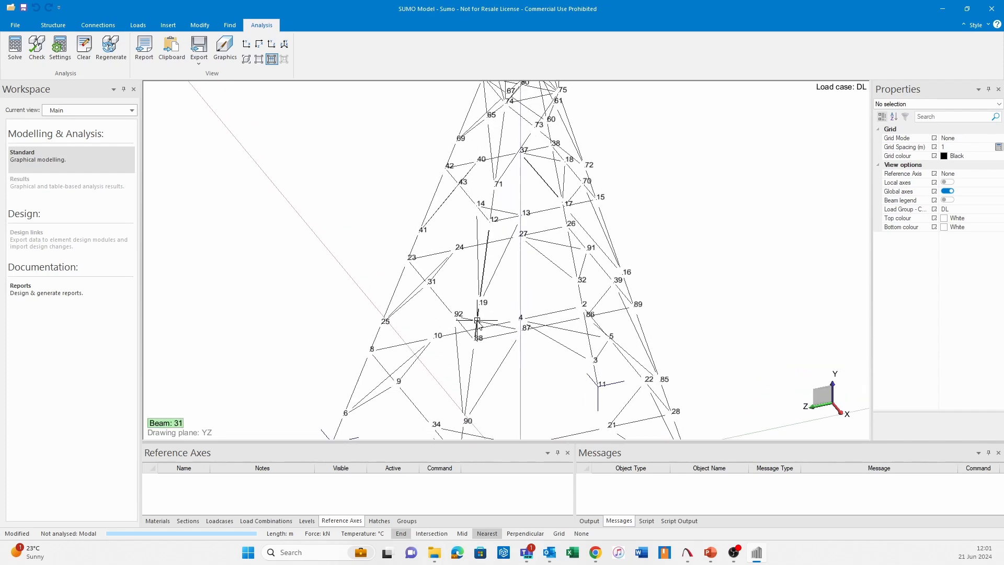
{"action": "scroll", "coordinate": [477, 321], "scroll_direction": "up", "scroll_amount": 2}
{"action": "scroll", "coordinate": [468, 317], "scroll_direction": "up", "scroll_amount": 1}
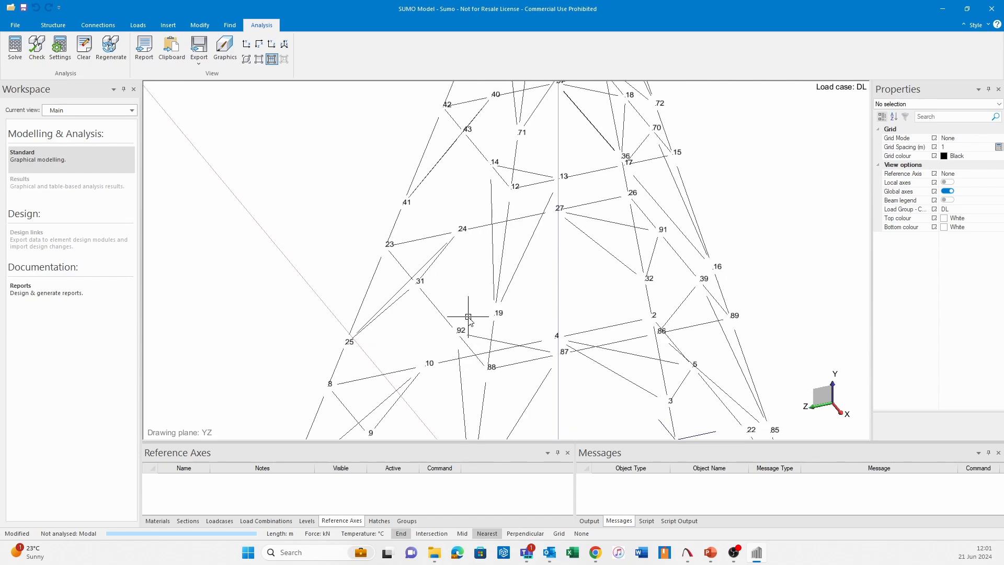
{"action": "scroll", "coordinate": [469, 318], "scroll_direction": "down", "scroll_amount": 2}
{"action": "scroll", "coordinate": [556, 262], "scroll_direction": "down", "scroll_amount": 1}
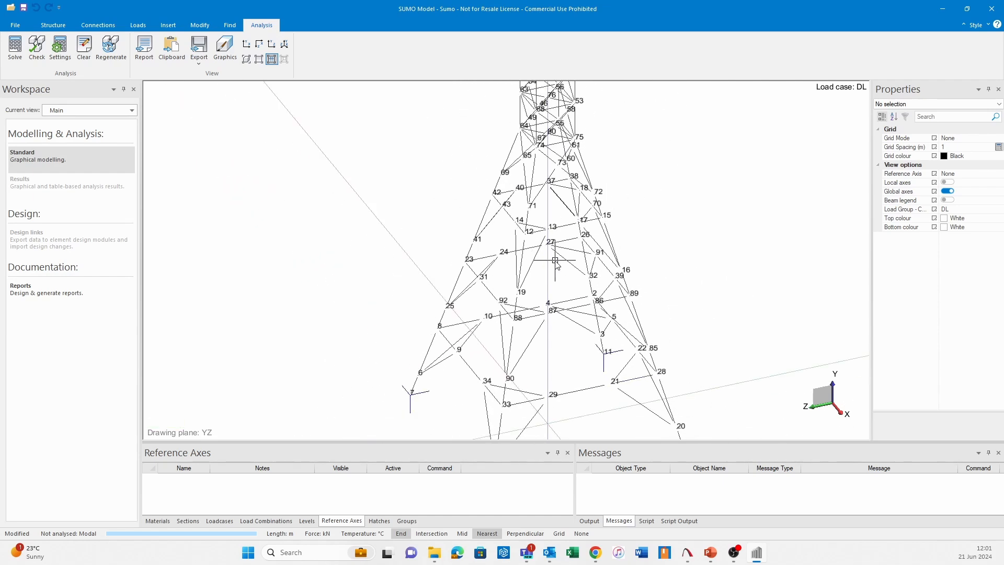
{"action": "scroll", "coordinate": [555, 262], "scroll_direction": "down", "scroll_amount": 1}
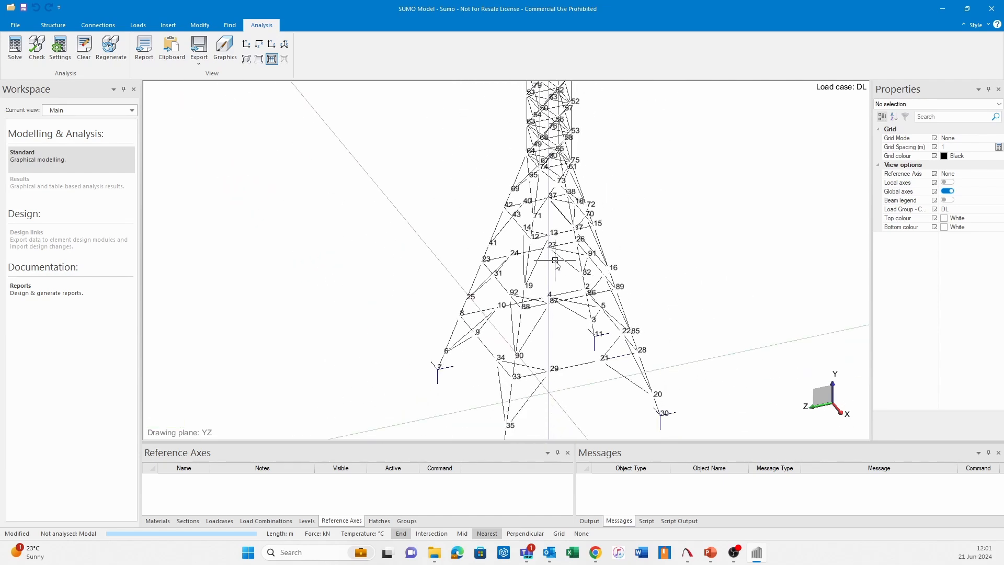
{"action": "scroll", "coordinate": [556, 262], "scroll_direction": "down", "scroll_amount": 3}
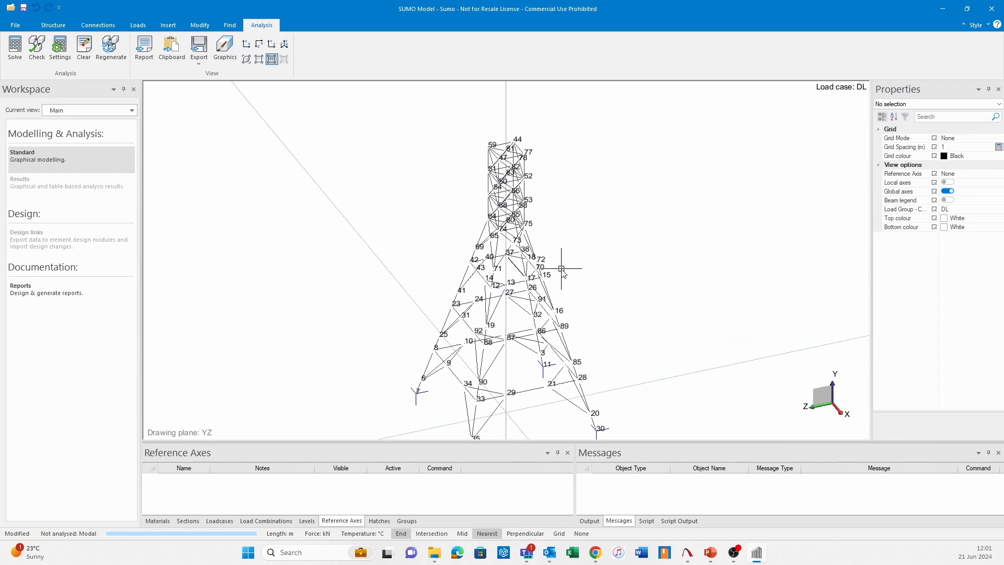
Step: Restore the rendered member display and solve the modal analysis, saving the changes to SUMO Model
{"action": "left_click", "coordinate": [246, 59]}
{"action": "left_click", "coordinate": [15, 49]}
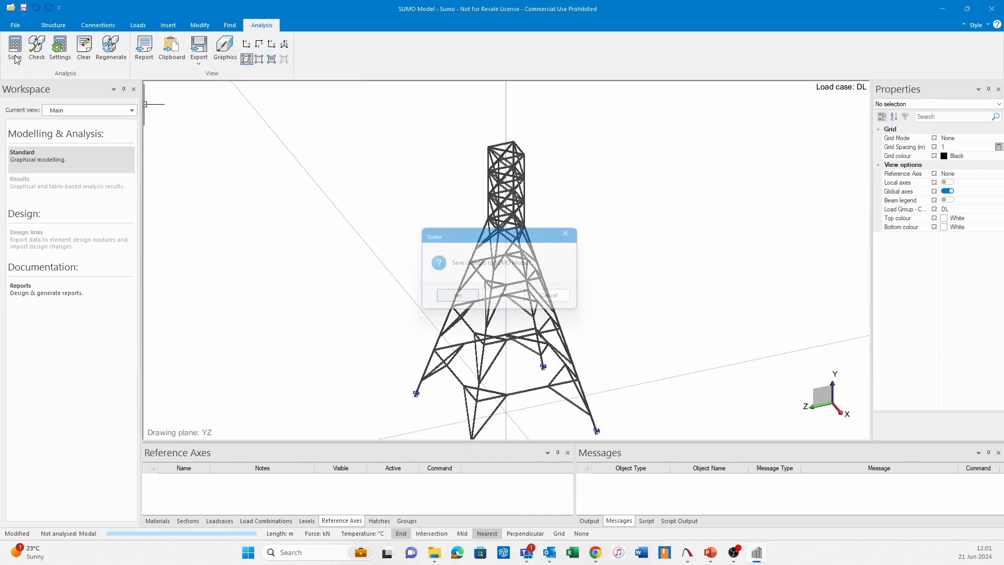
{"action": "key", "text": "Return"}
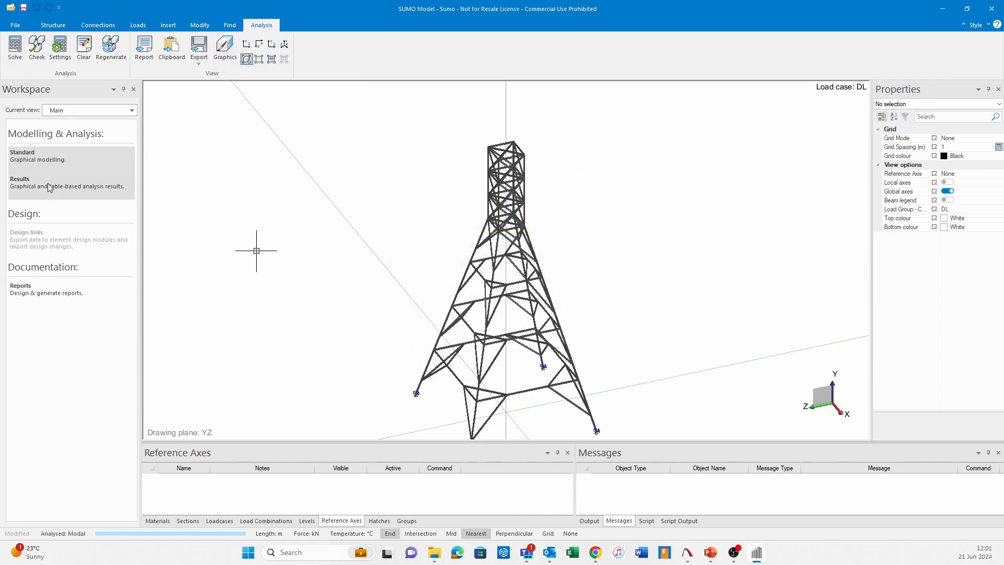
Step: View the modal results, step through the mode shapes to Mode 4 and animate it
{"action": "left_click", "coordinate": [82, 183]}
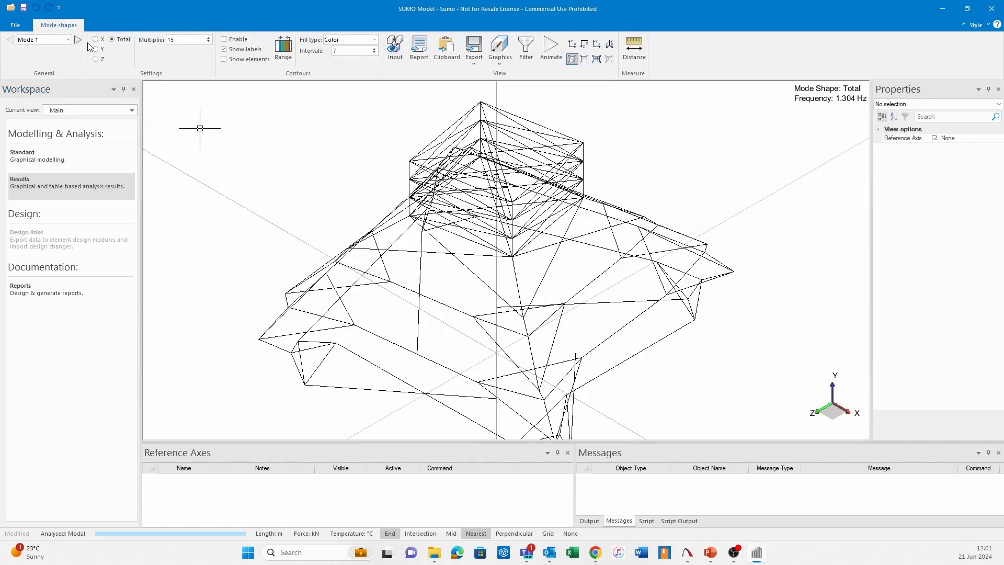
{"action": "left_click", "coordinate": [77, 40]}
{"action": "left_click", "coordinate": [77, 40]}
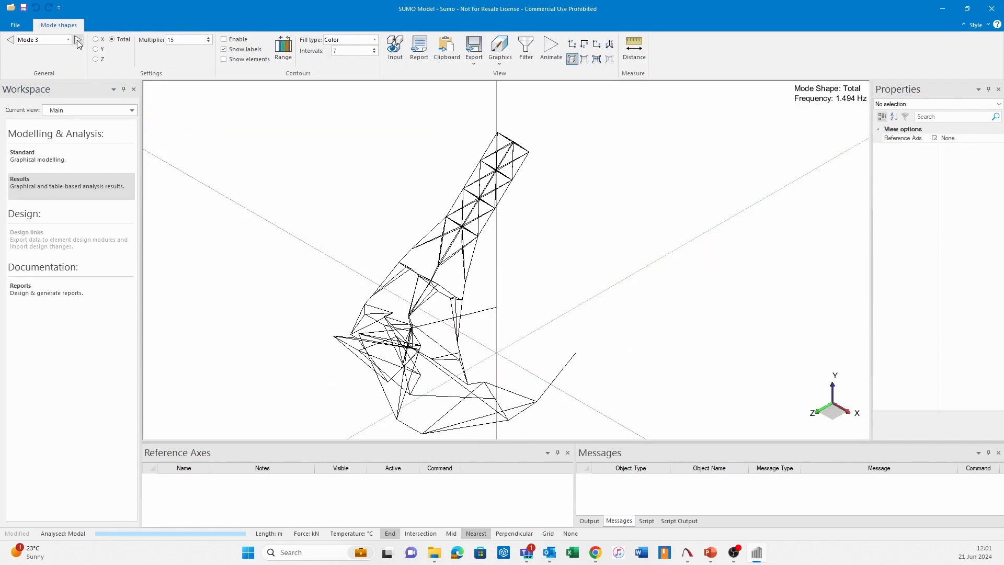
{"action": "left_click", "coordinate": [76, 40]}
{"action": "left_click", "coordinate": [545, 55]}
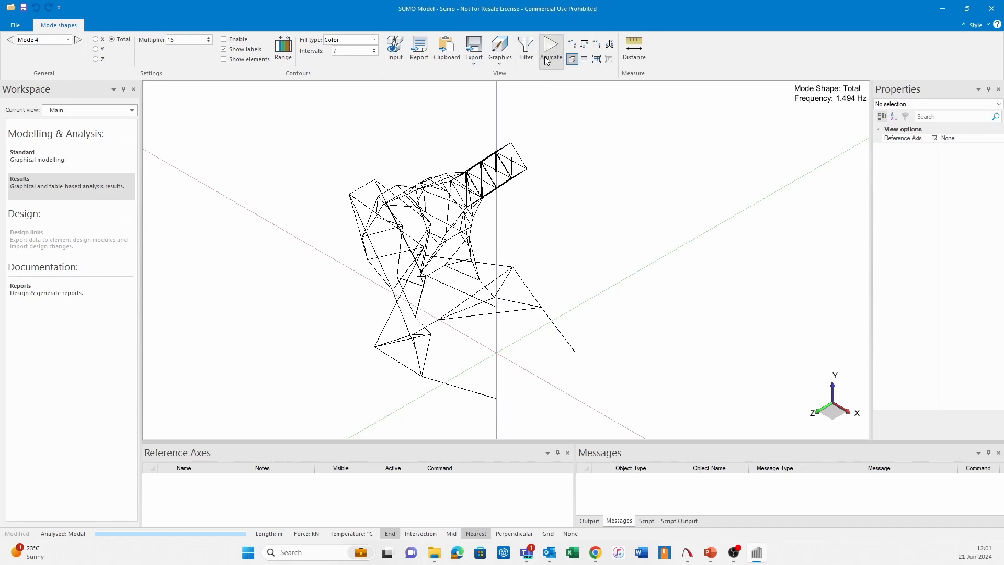
Step: Set the mode shape display multiplier to 1
{"action": "double_click", "coordinate": [176, 41]}
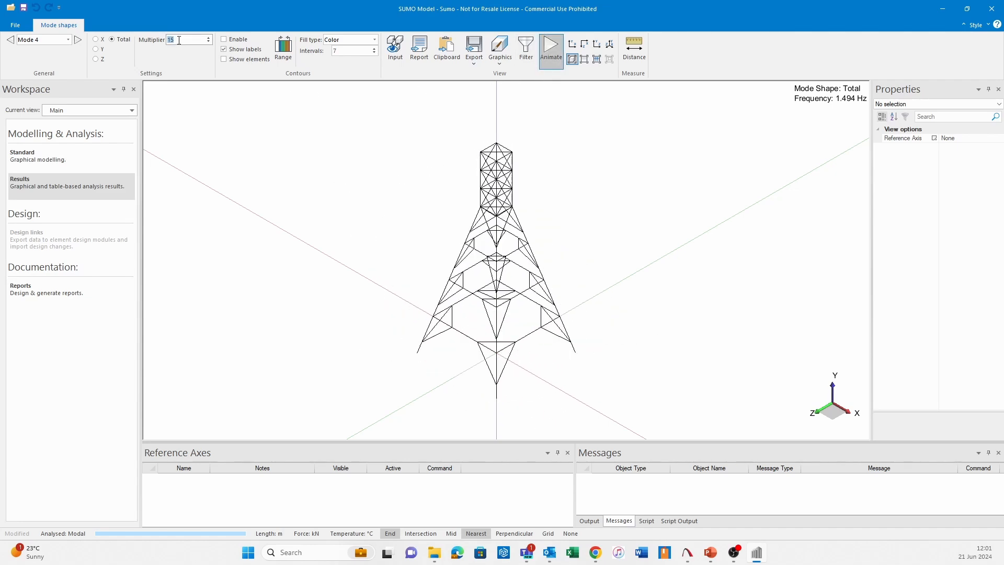
{"action": "type", "text": "1"}
{"action": "key", "text": "Return"}
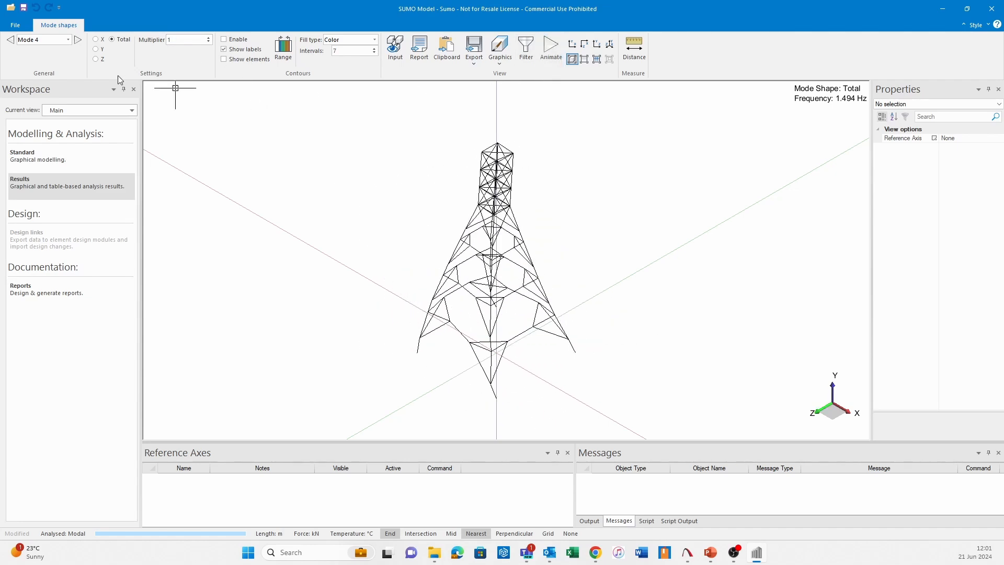
Step: Go back to Mode 1 and animate it, and do the same for Mode 2
{"action": "left_click", "coordinate": [10, 40]}
{"action": "left_click", "coordinate": [10, 39]}
{"action": "left_click", "coordinate": [10, 40]}
{"action": "left_click", "coordinate": [551, 51]}
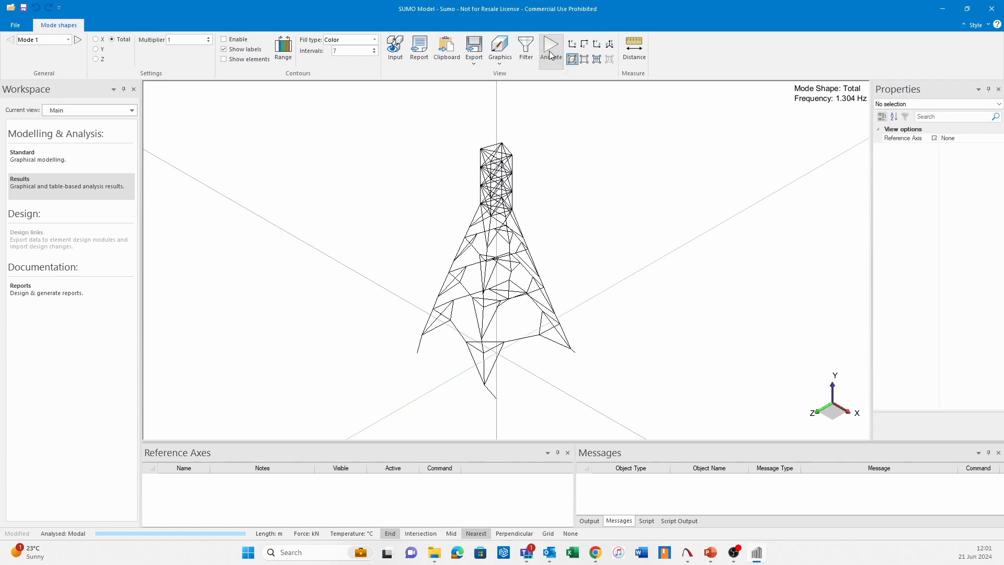
{"action": "left_click", "coordinate": [78, 40]}
{"action": "left_click", "coordinate": [551, 52]}
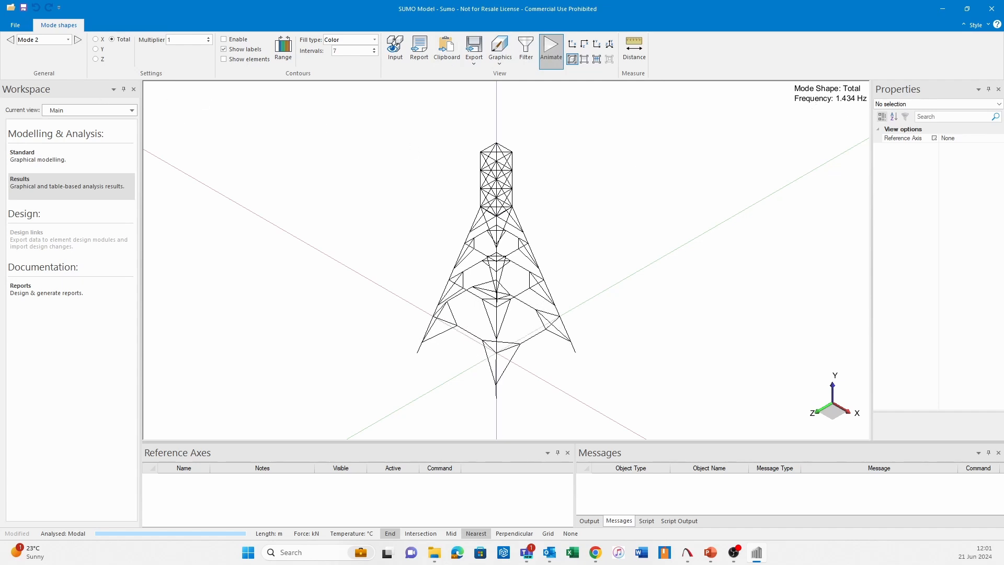
Step: Bring up the Grid View, enlarge it and list the Frequencies results
{"action": "left_click_drag", "start_coordinate": [0, 141], "coordinate": [400, 105]}
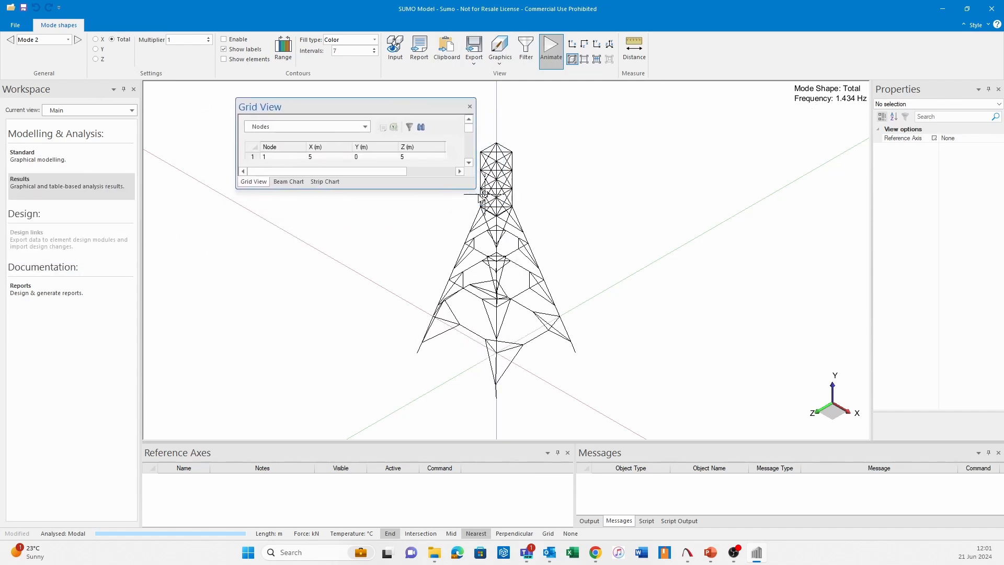
{"action": "left_click_drag", "start_coordinate": [476, 189], "coordinate": [774, 372]}
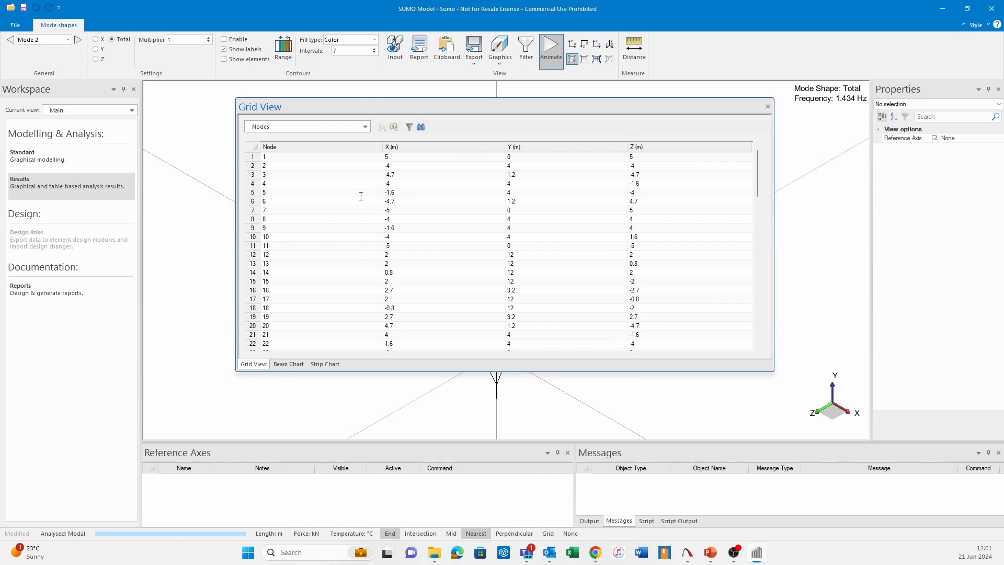
{"action": "left_click", "coordinate": [333, 126]}
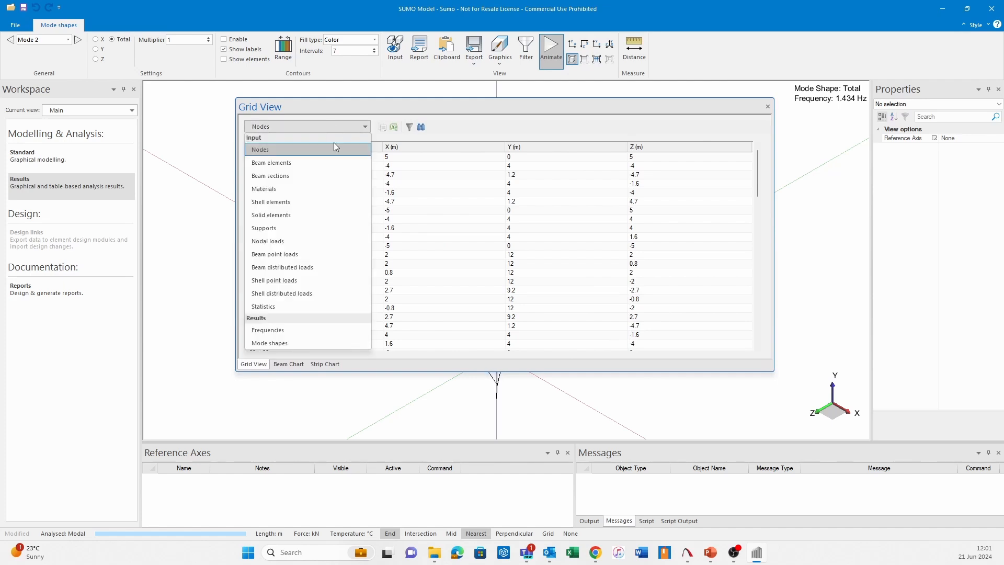
{"action": "left_click", "coordinate": [276, 330]}
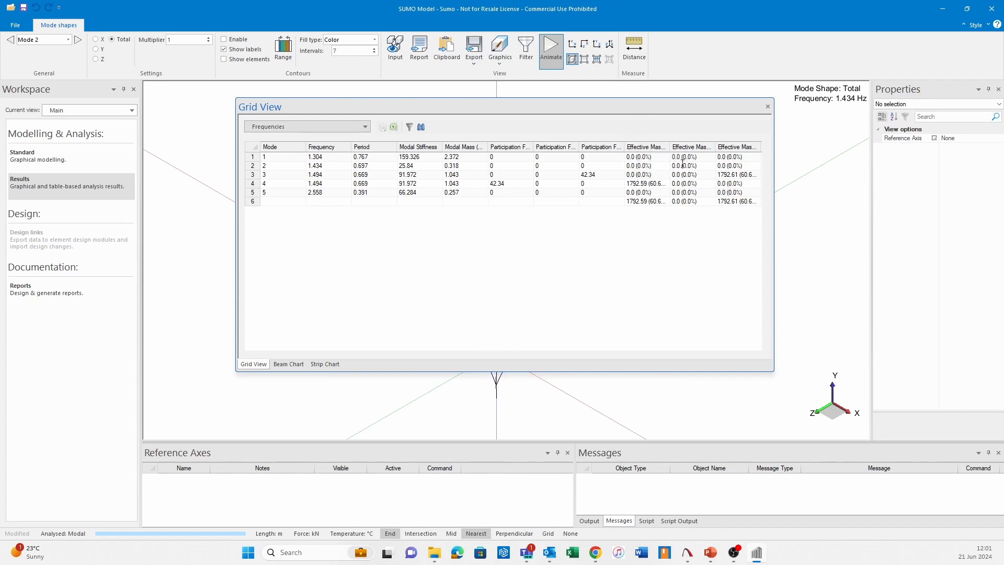
Step: Widen the Frequencies table to show the full column headings and inspect the effective mass X for mode 4
{"action": "left_click_drag", "start_coordinate": [774, 199], "coordinate": [925, 212]}
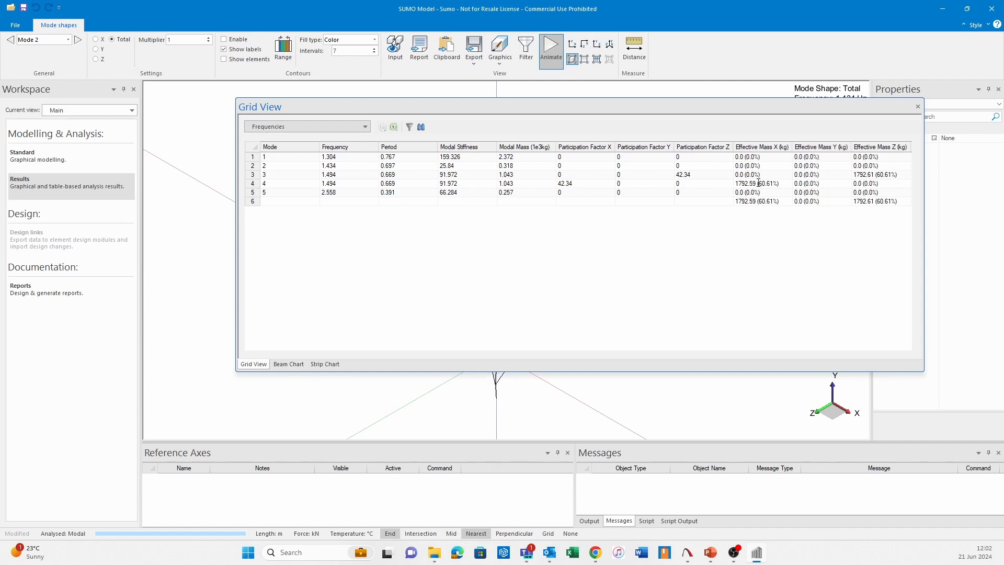
{"action": "left_click", "coordinate": [766, 183]}
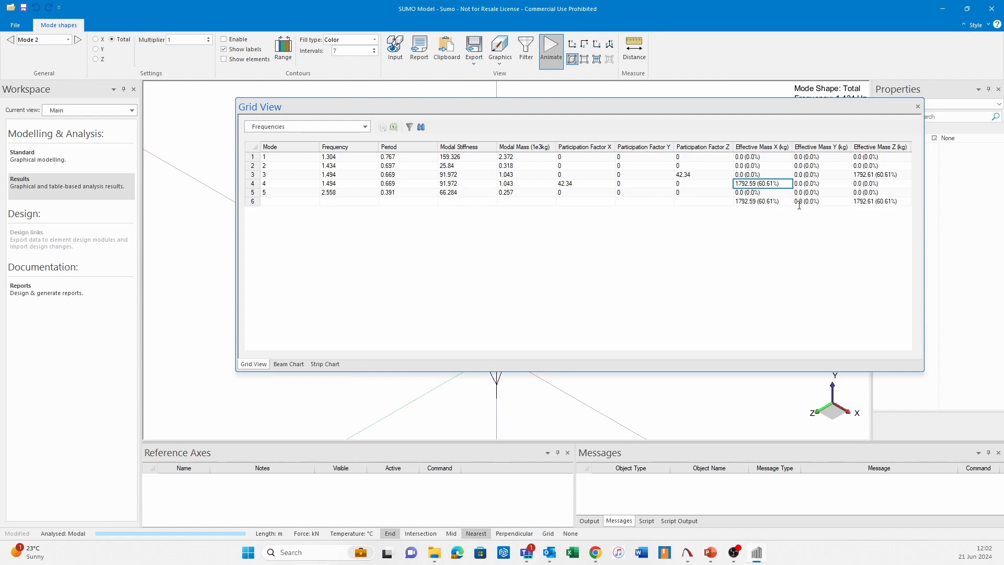
{"action": "left_click_drag", "start_coordinate": [755, 102], "coordinate": [682, 111]}
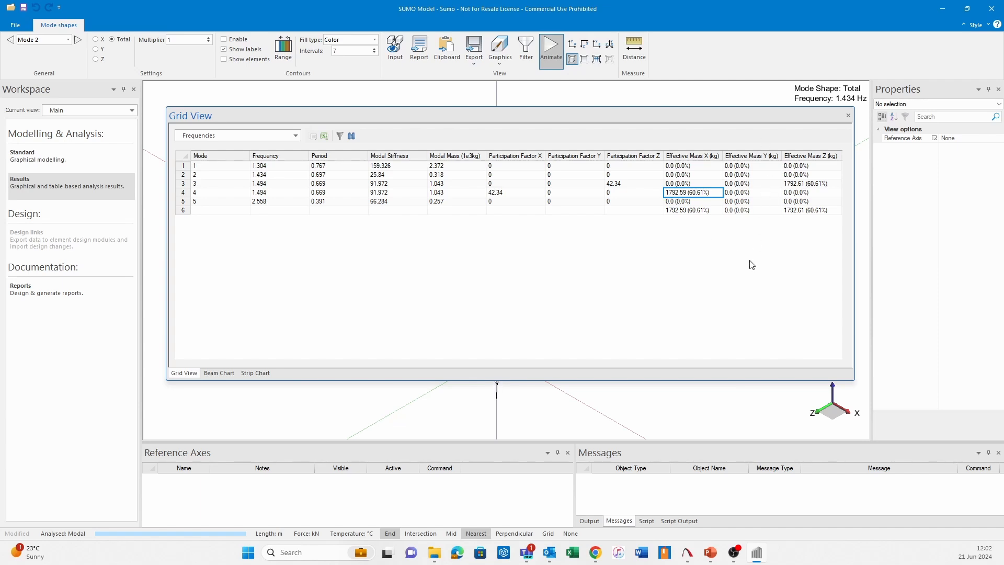
Step: Return to Standard graphical modelling, show the Loadcases table and make its area taller
{"action": "left_click", "coordinate": [88, 160]}
{"action": "left_click", "coordinate": [209, 523]}
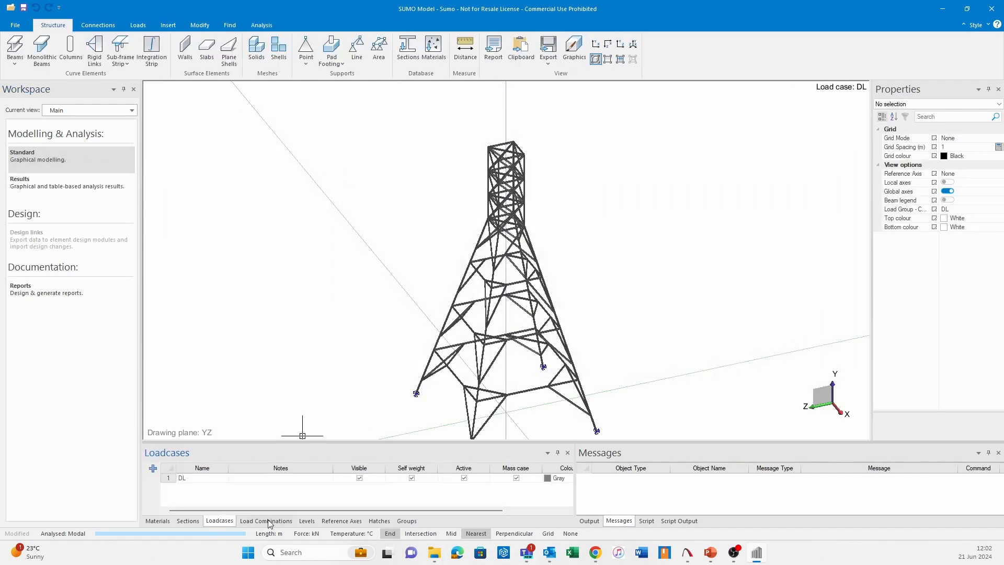
{"action": "scroll", "coordinate": [515, 352], "scroll_direction": "up", "scroll_amount": 2}
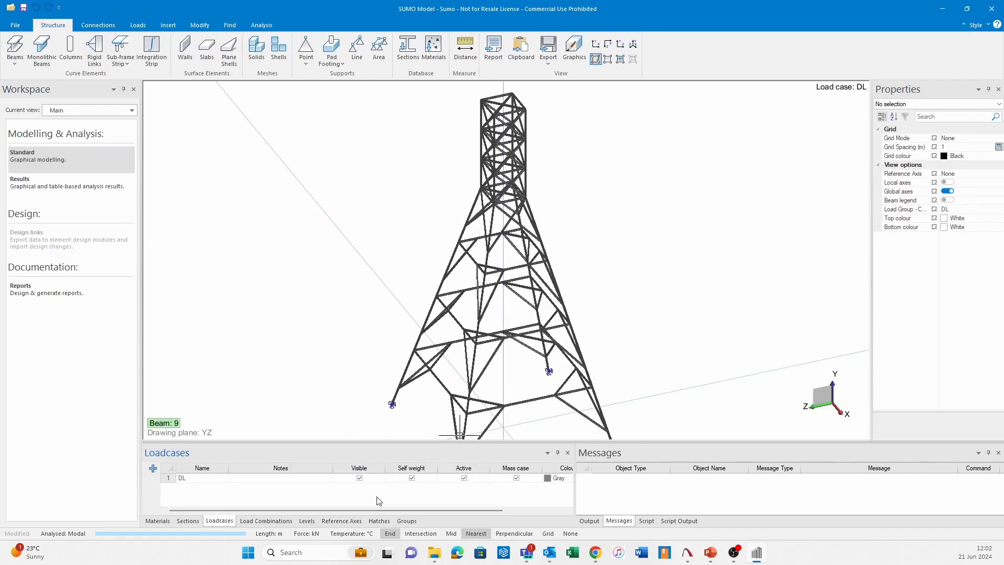
{"action": "scroll", "coordinate": [532, 184], "scroll_direction": "down", "scroll_amount": 2}
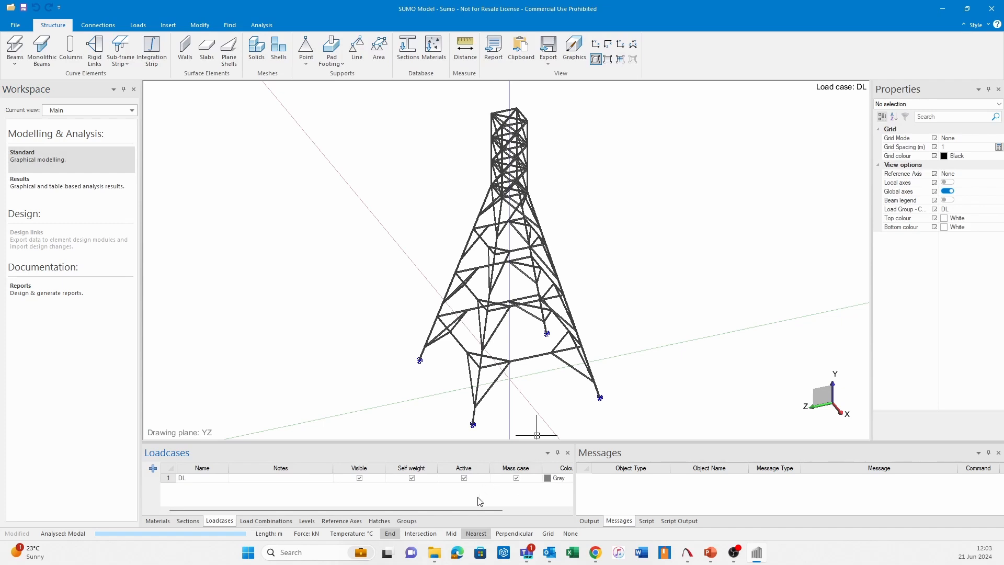
{"action": "left_click_drag", "start_coordinate": [481, 443], "coordinate": [482, 418]}
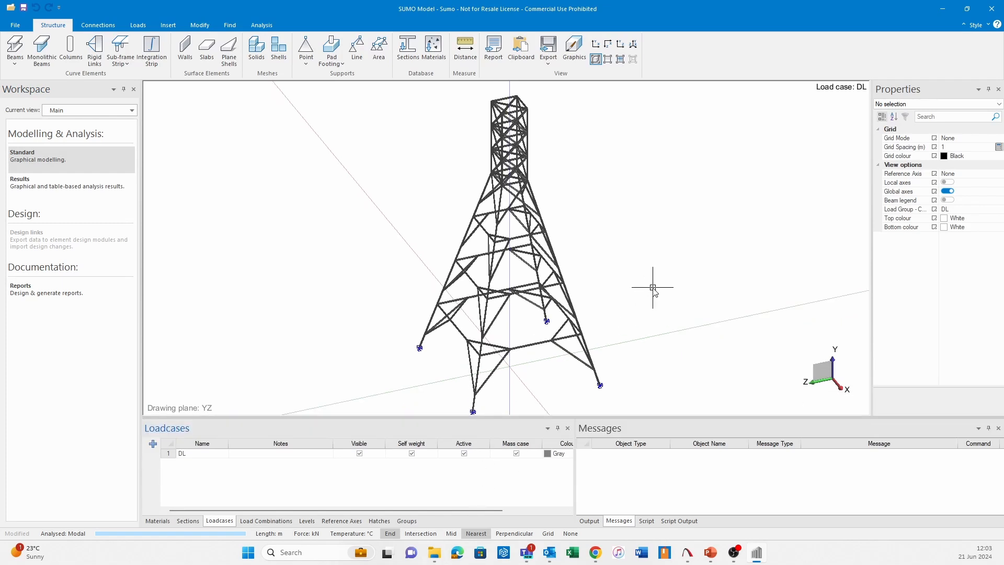
Step: Set the number of mode shapes to 20 in the modal analysis settings and accept them
{"action": "left_click_drag", "start_coordinate": [638, 334], "coordinate": [586, 294]}
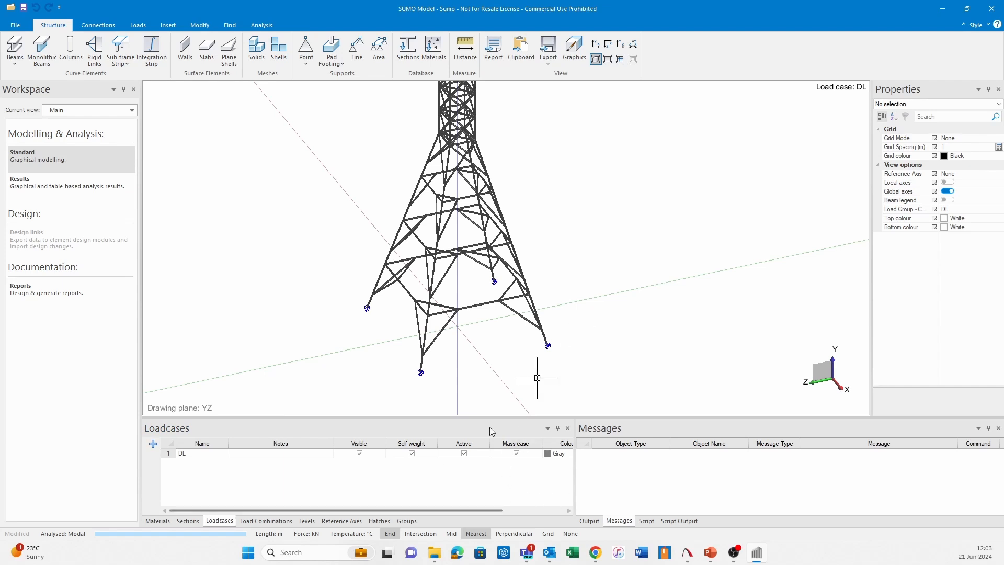
{"action": "left_click_drag", "start_coordinate": [610, 259], "coordinate": [570, 298]}
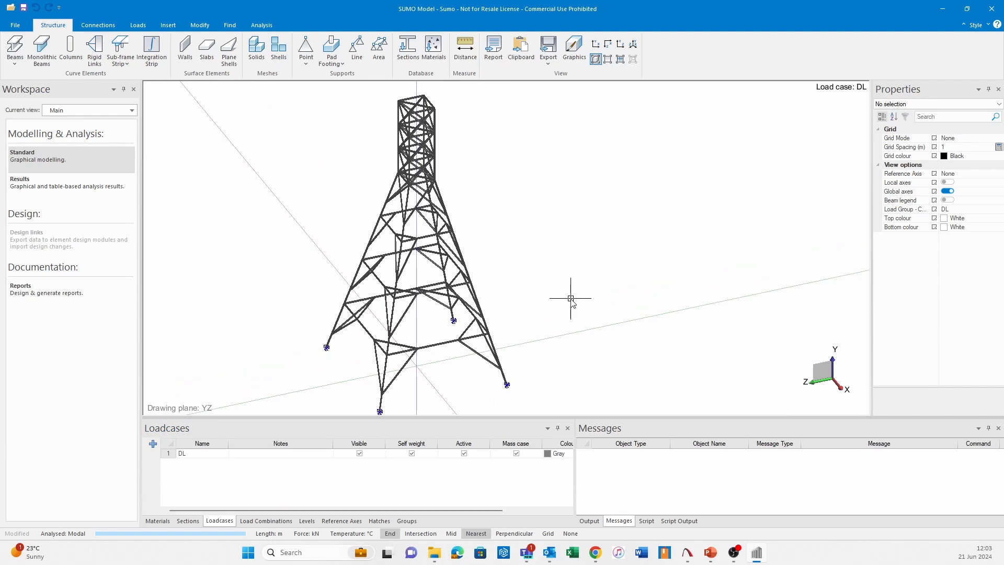
{"action": "left_click", "coordinate": [261, 25]}
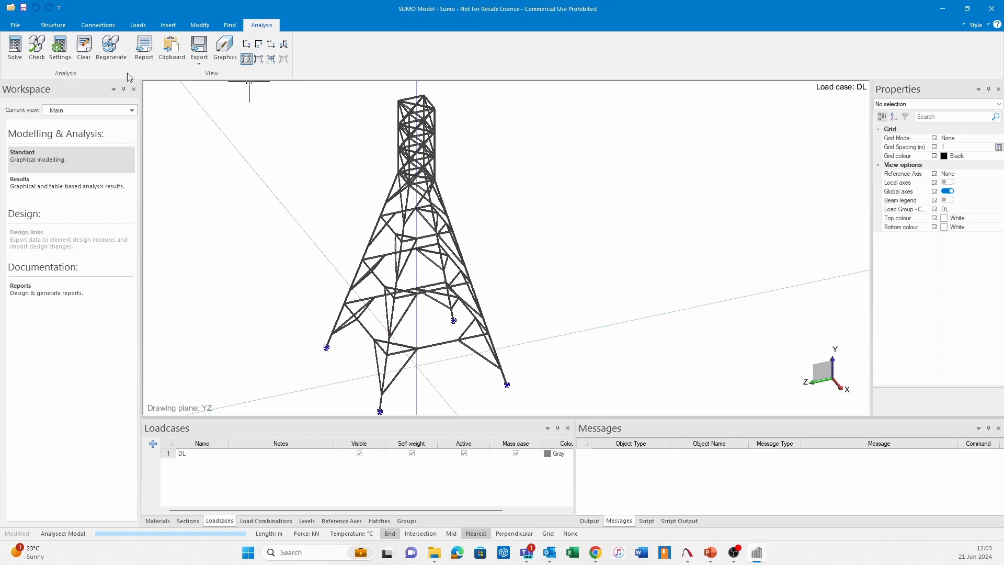
{"action": "left_click", "coordinate": [60, 49]}
{"action": "left_click", "coordinate": [422, 185]}
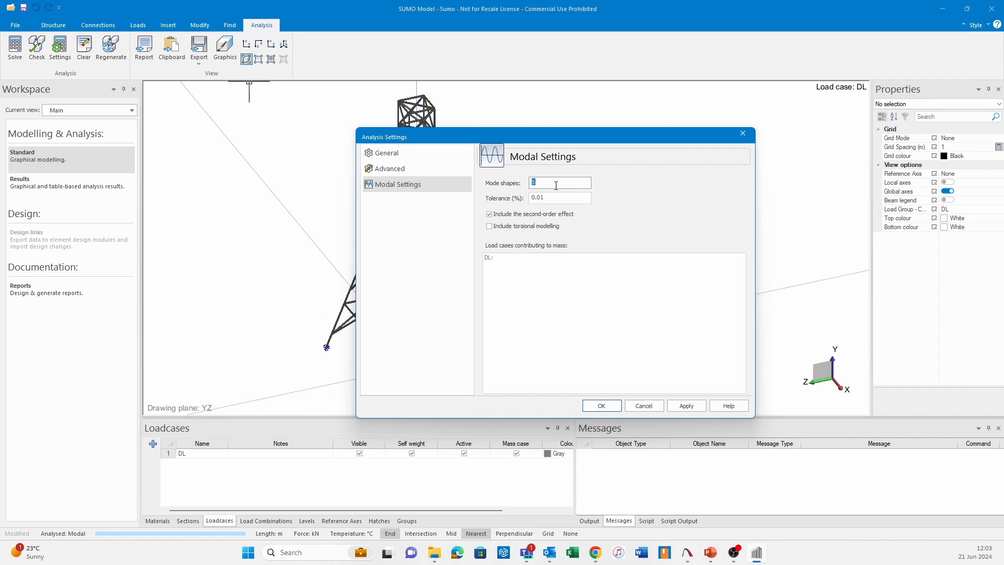
{"action": "type", "text": "20"}
{"action": "left_click", "coordinate": [620, 406]}
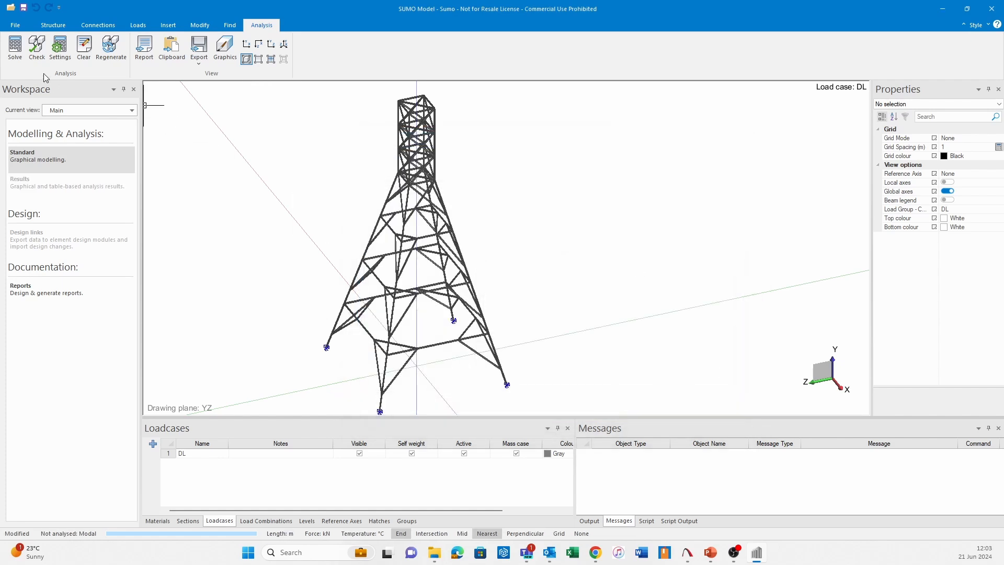
Step: Solve the modal analysis with the 20 mode shapes and list the Frequencies results in the Grid View
{"action": "left_click", "coordinate": [15, 48]}
{"action": "left_click", "coordinate": [457, 299]}
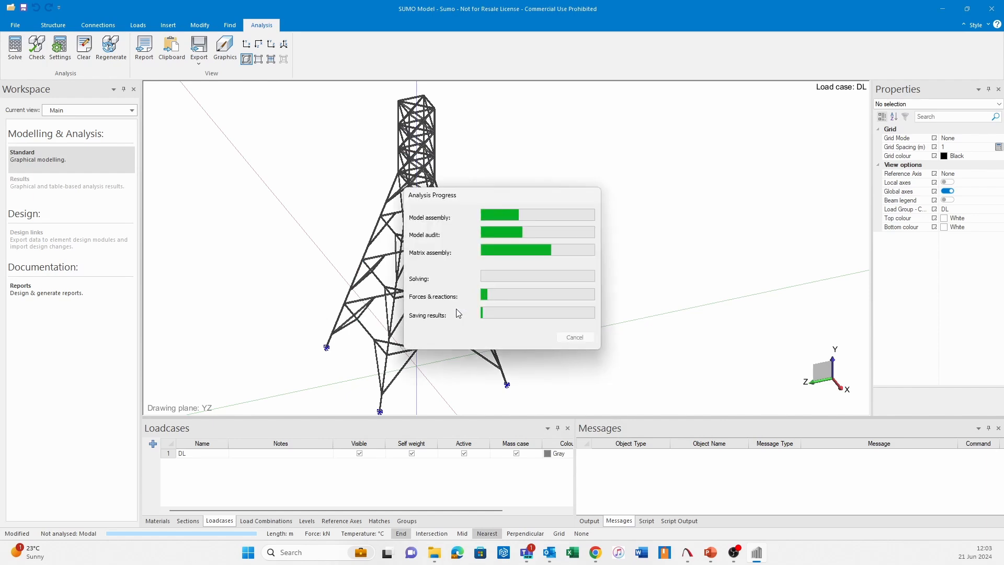
{"action": "left_click", "coordinate": [83, 178]}
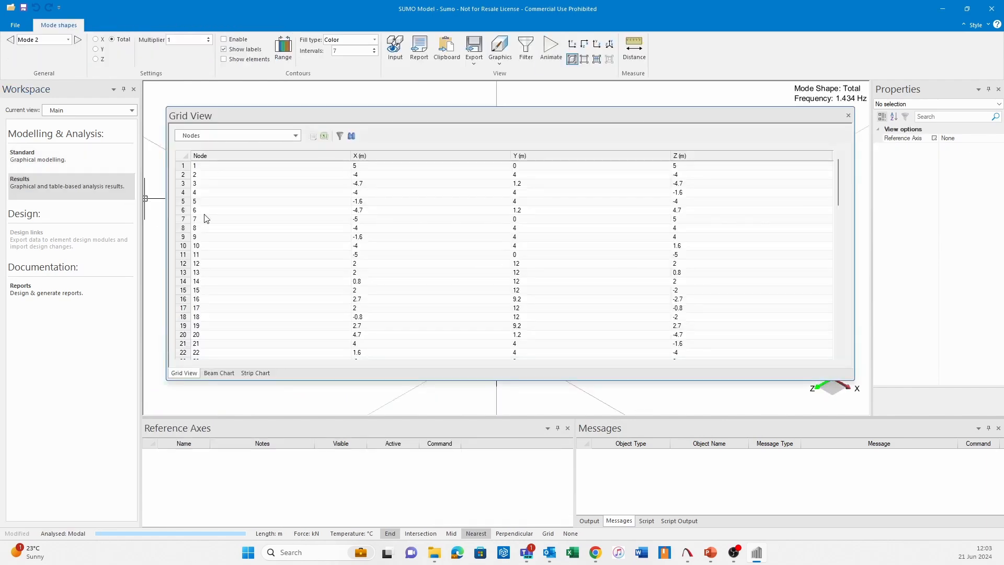
{"action": "left_click", "coordinate": [260, 135]}
{"action": "left_click", "coordinate": [239, 341]}
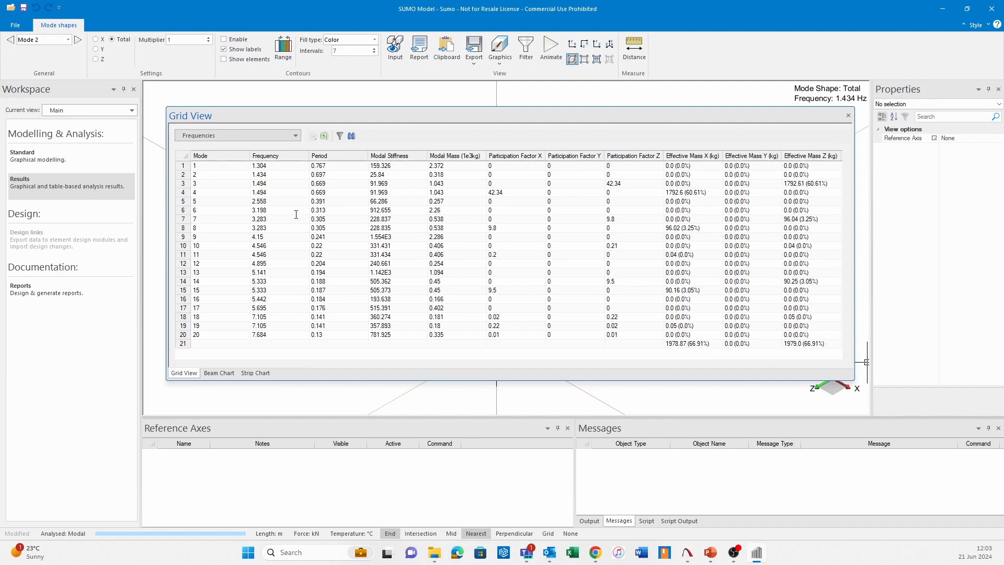
Step: Return to Standard graphical modelling and set the number of mode shapes to 92 in the modal settings
{"action": "left_click", "coordinate": [93, 155]}
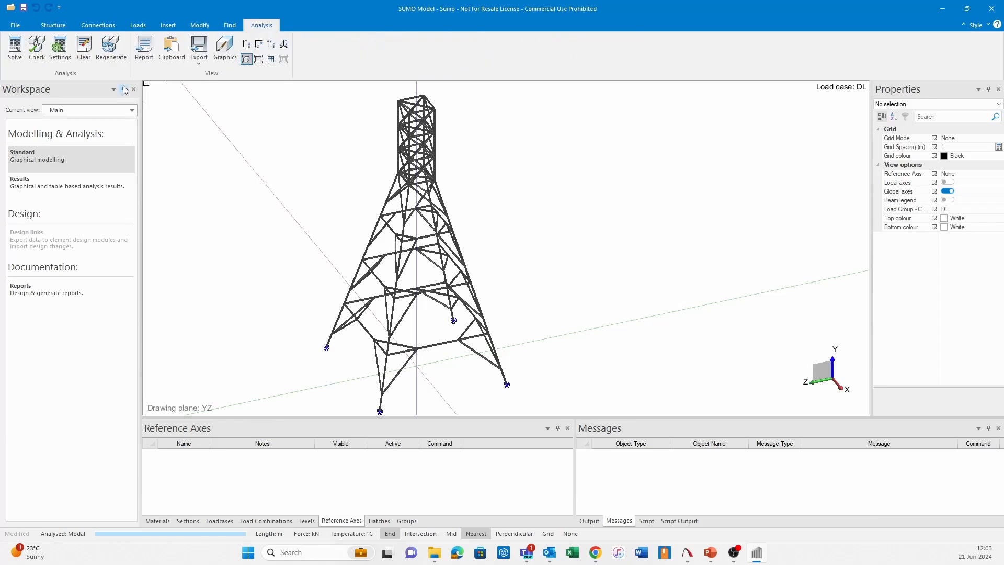
{"action": "left_click", "coordinate": [60, 47]}
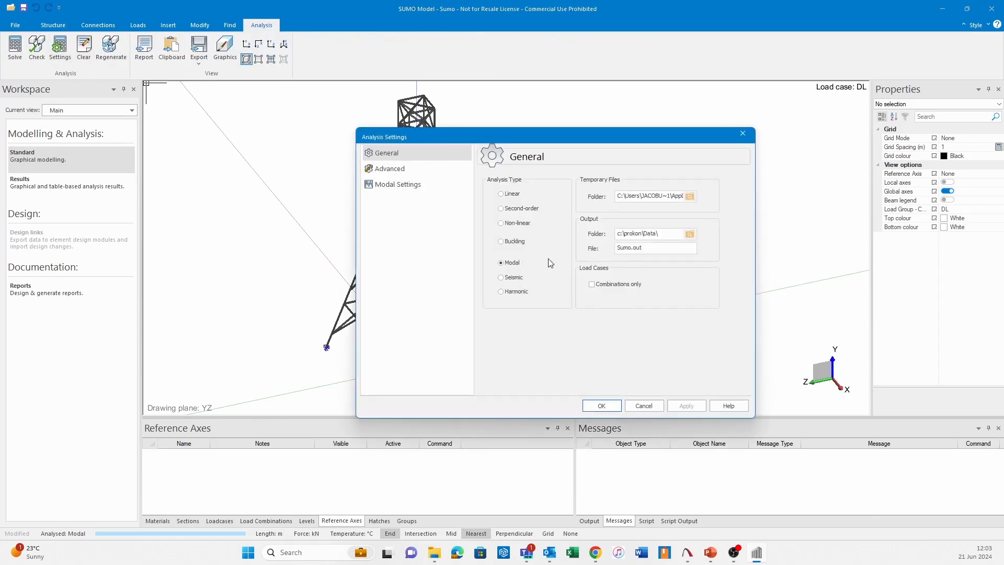
{"action": "left_click", "coordinate": [387, 187]}
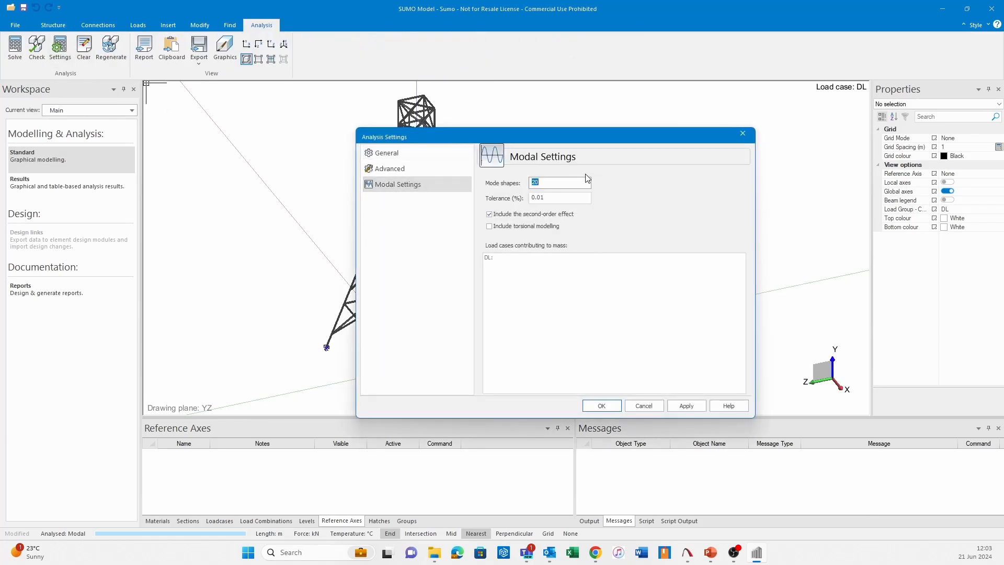
{"action": "type", "text": "32"}
{"action": "left_click", "coordinate": [686, 406]}
{"action": "left_click", "coordinate": [602, 406]}
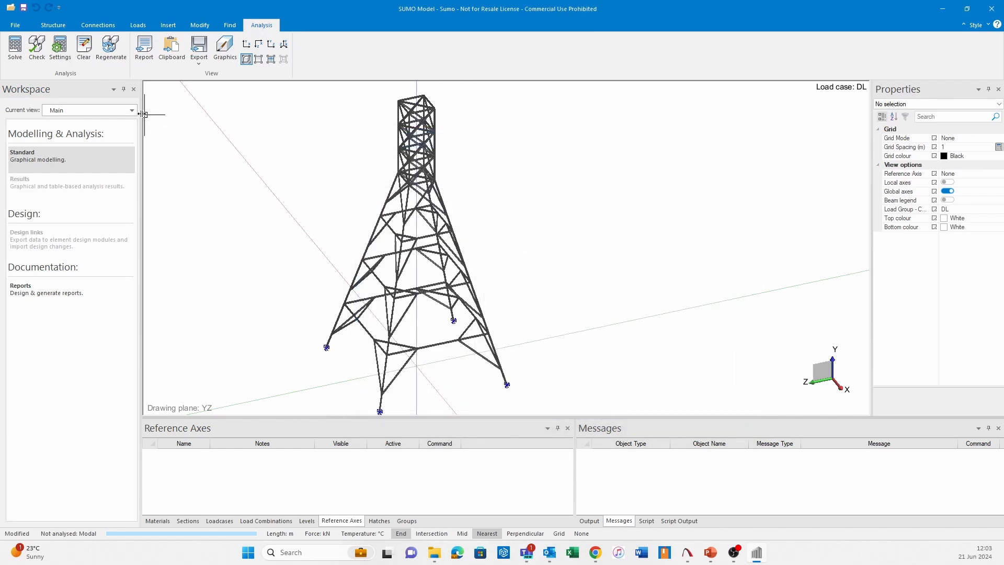
Step: Solve the modal analysis again and list the Frequencies results down to the totals row below the last mode
{"action": "left_click", "coordinate": [14, 46]}
{"action": "left_click", "coordinate": [459, 303]}
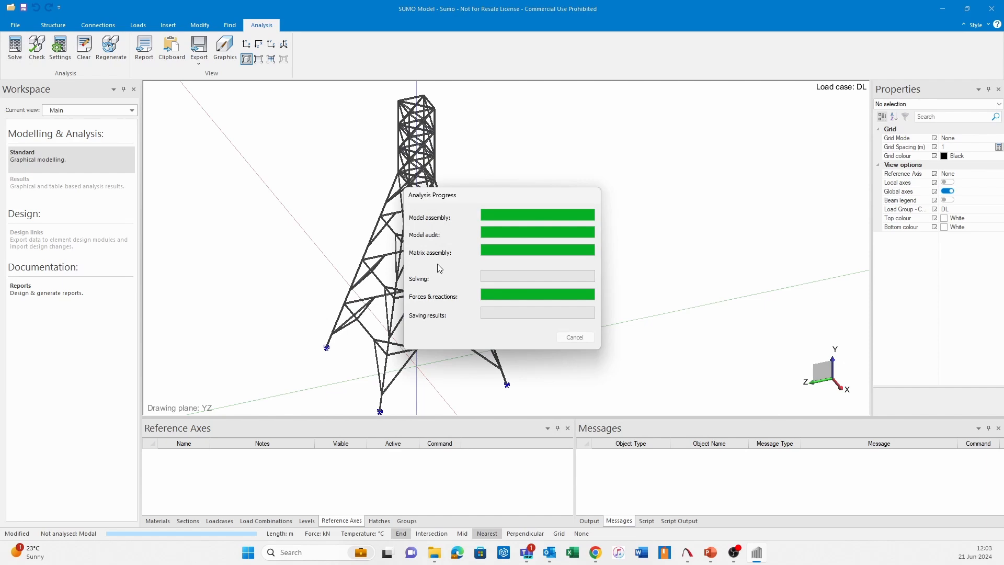
{"action": "left_click", "coordinate": [81, 181]}
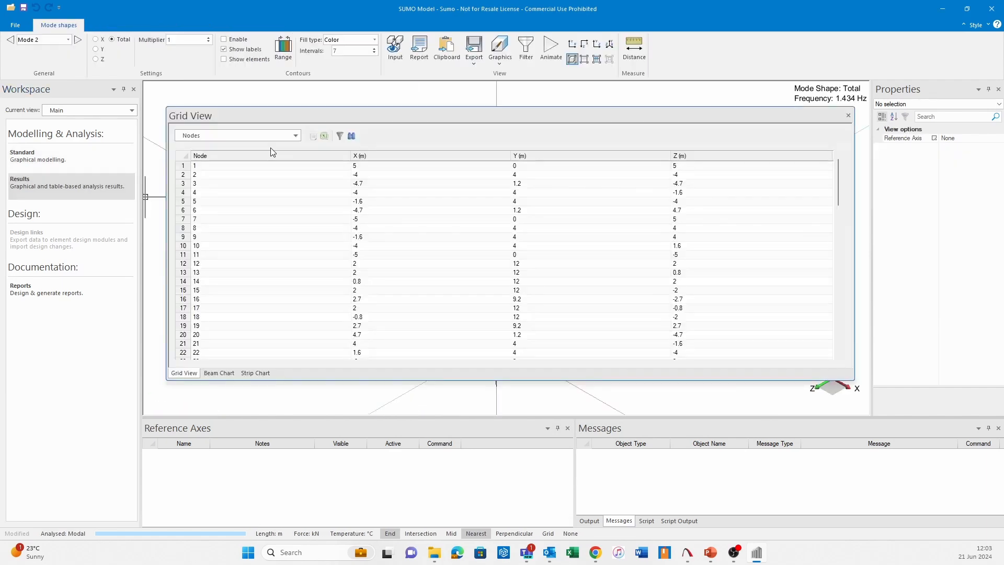
{"action": "left_click", "coordinate": [272, 136]}
{"action": "left_click", "coordinate": [278, 341]}
{"action": "scroll", "coordinate": [564, 308], "scroll_direction": "down", "scroll_amount": 5}
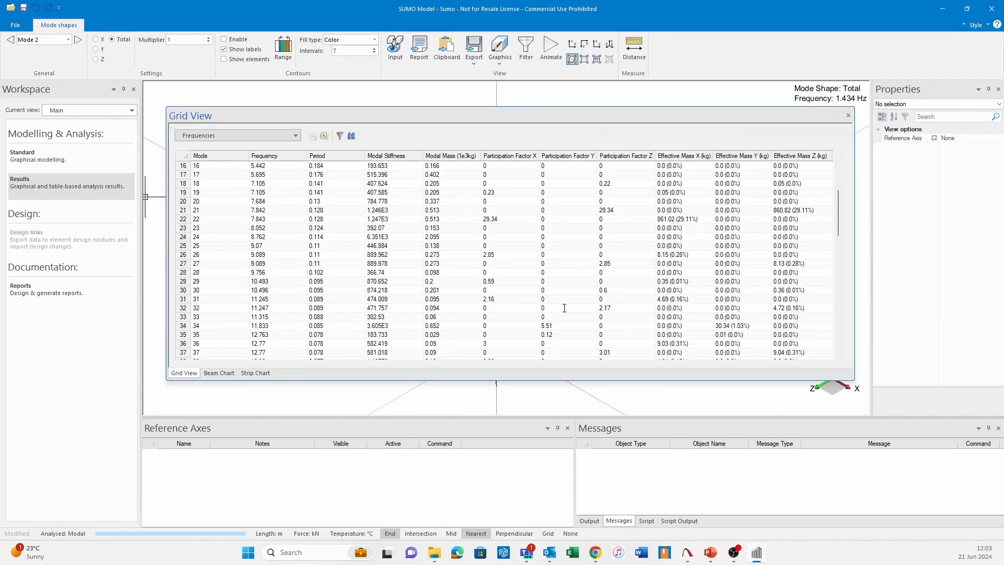
{"action": "scroll", "coordinate": [565, 309], "scroll_direction": "down", "scroll_amount": 19}
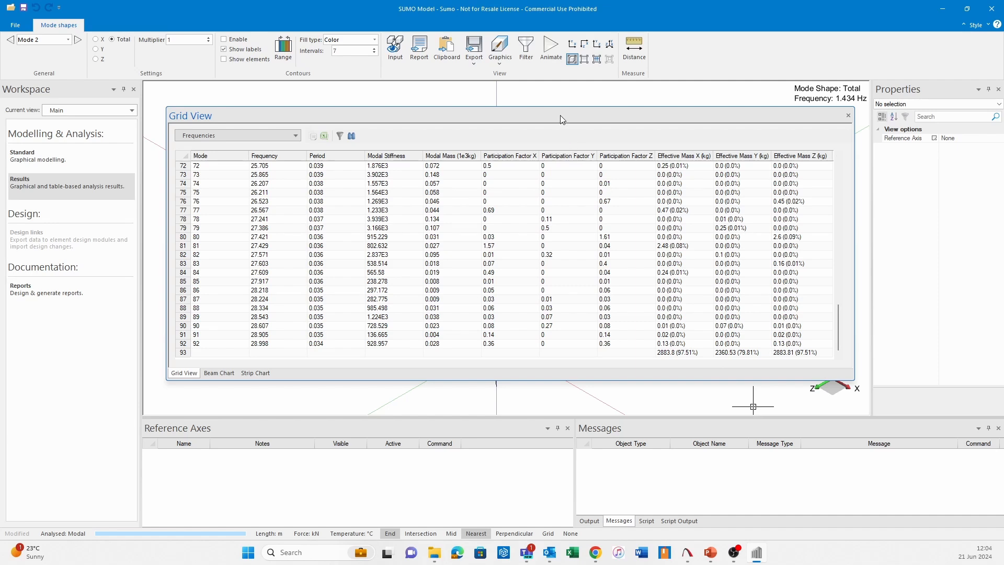
Step: Reposition the Grid View over the model and select the total effective mass X in the last row
{"action": "left_click_drag", "start_coordinate": [560, 115], "coordinate": [574, 160]}
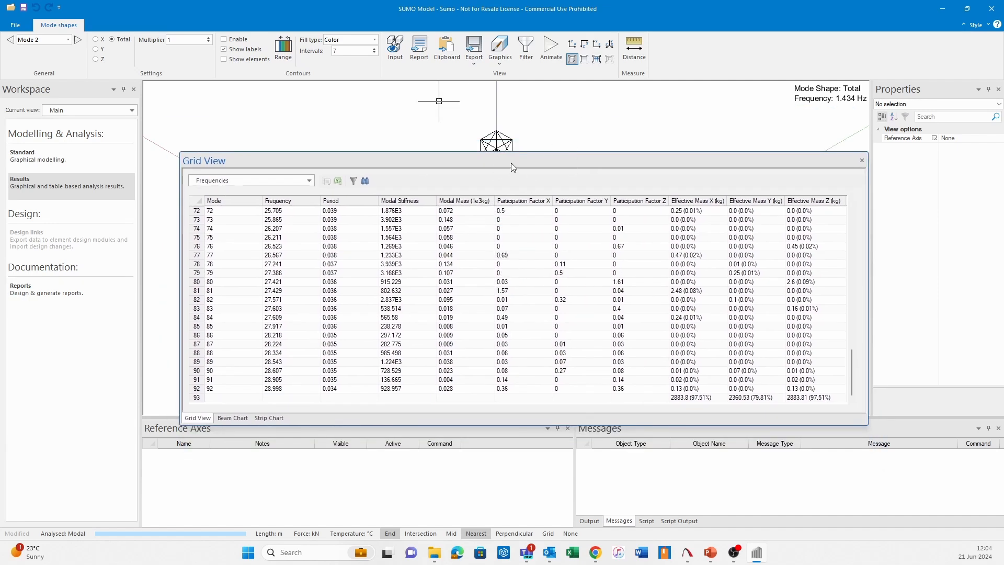
{"action": "left_click_drag", "start_coordinate": [511, 162], "coordinate": [514, 115]}
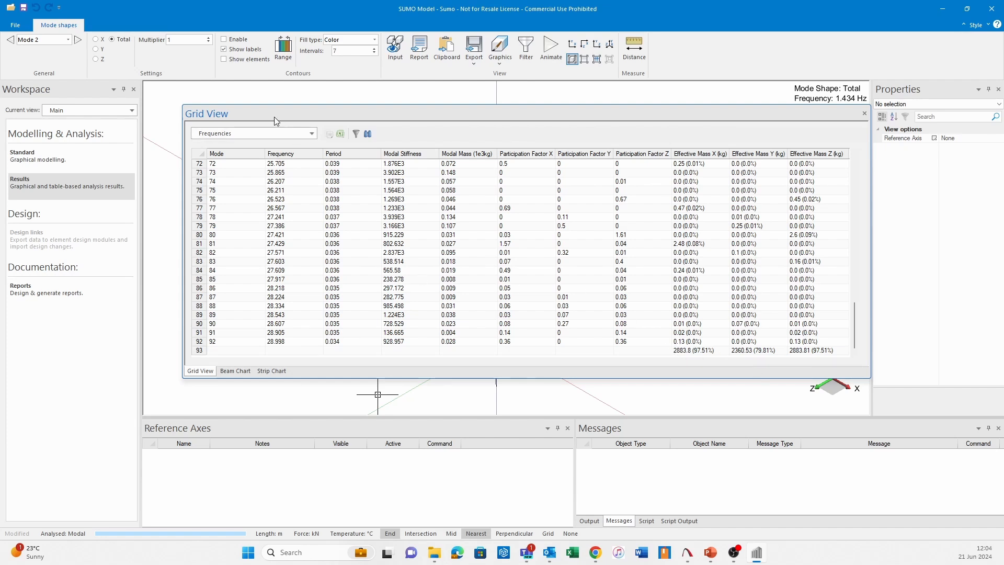
{"action": "left_click_drag", "start_coordinate": [273, 114], "coordinate": [247, 94]}
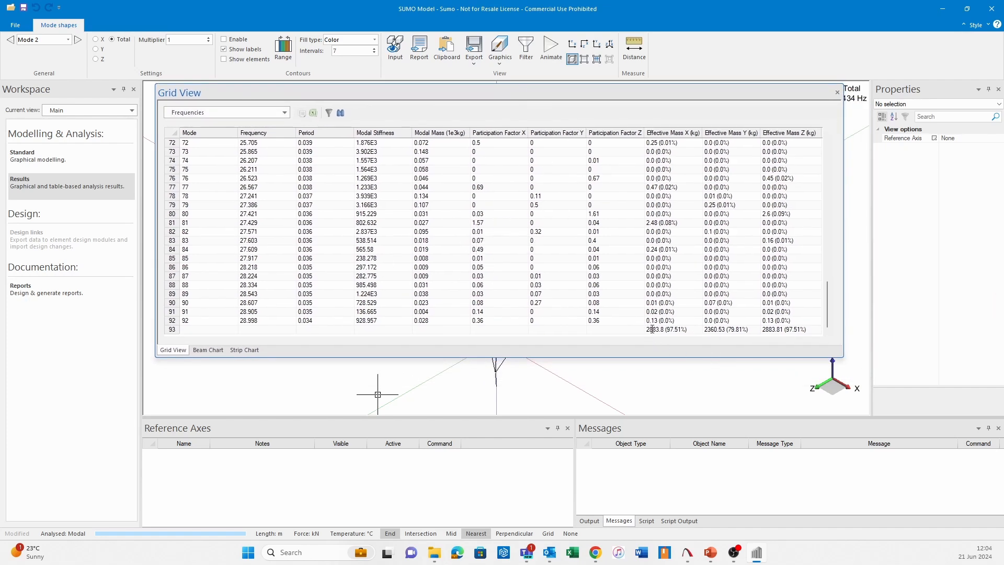
{"action": "left_click", "coordinate": [670, 330]}
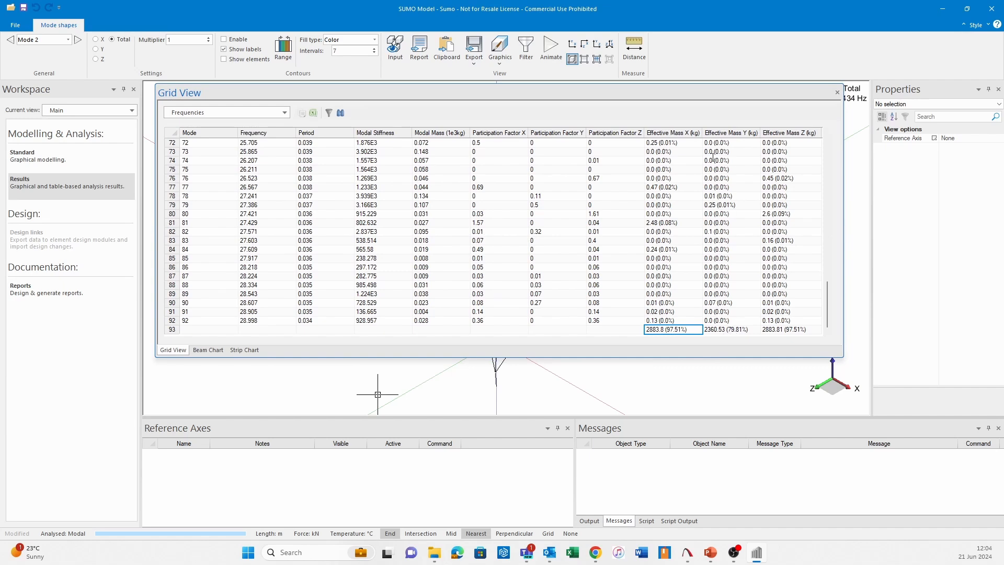